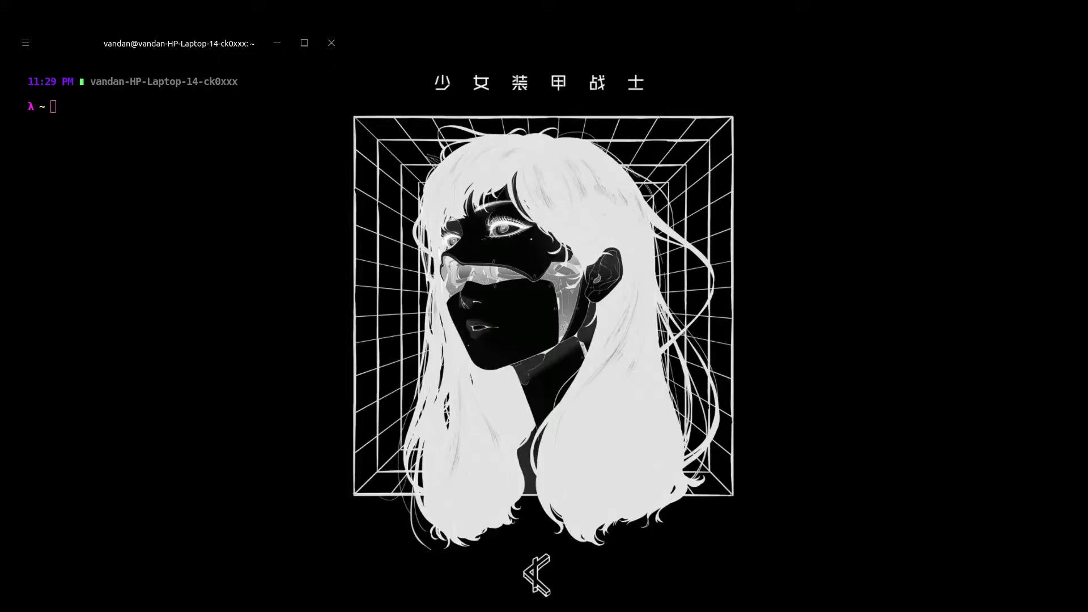
Step: Move Firefox into view and switch to the PhotoGIMP GitHub repository tab
left_click_drag(1084, 65, 652, 72)
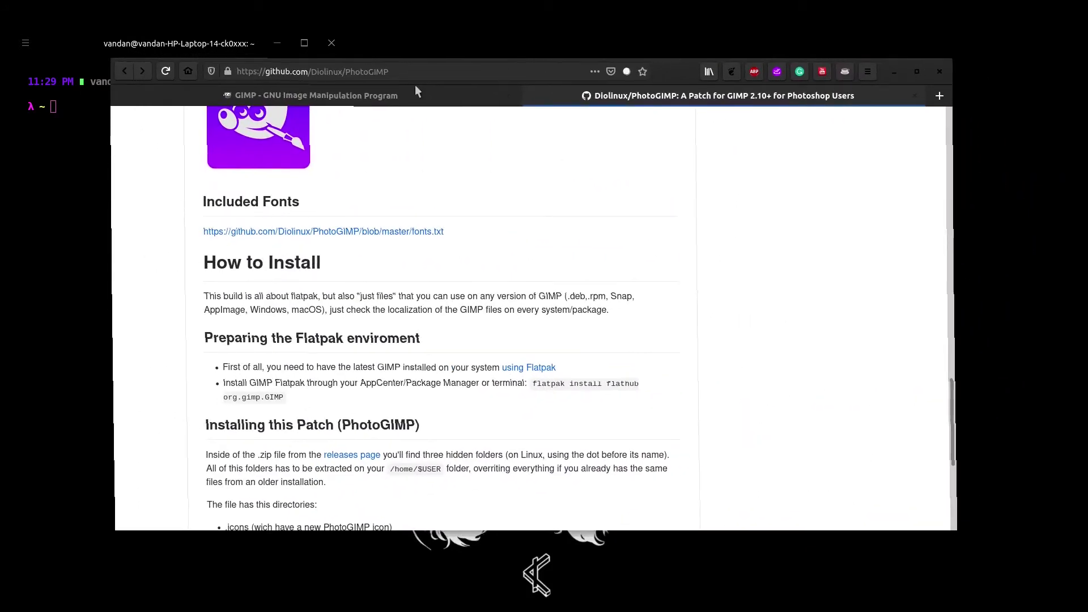
left_click(390, 91)
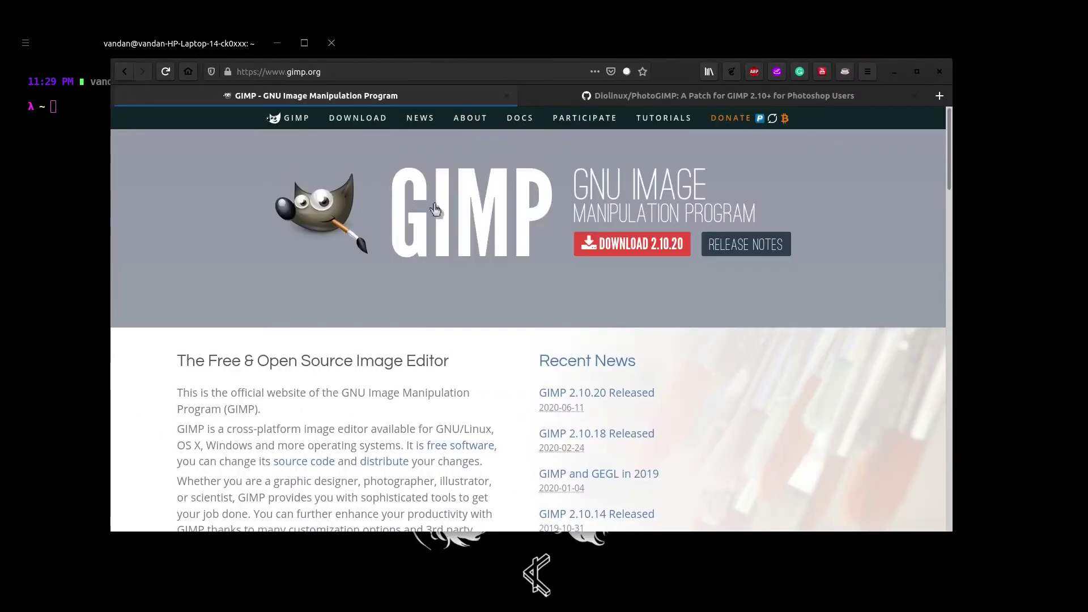
left_click(682, 99)
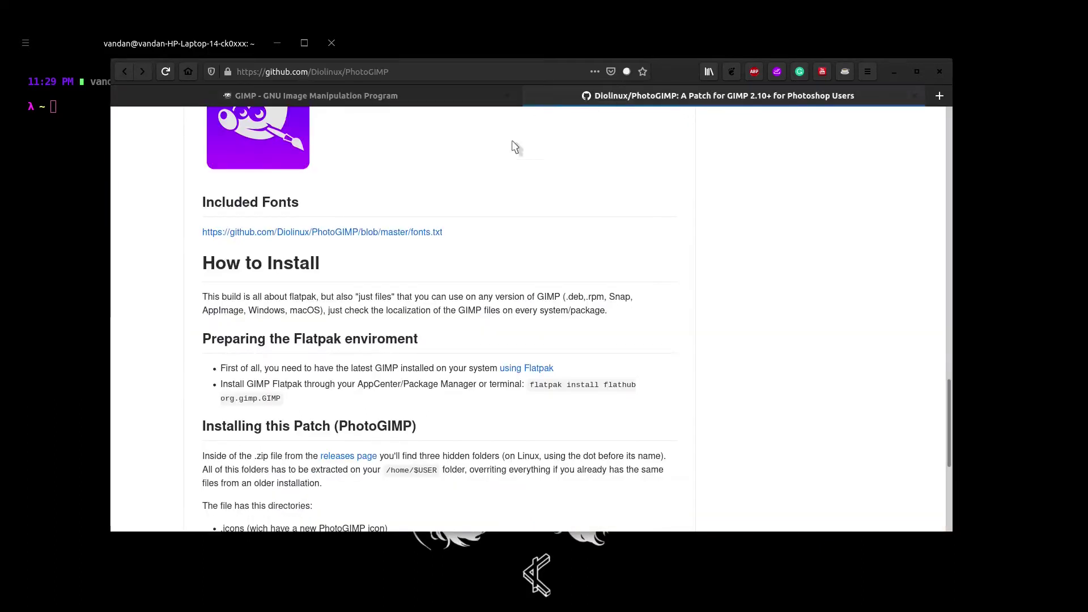
Step: Scroll the README to How to Install and open the Flatpak setup link in a new tab
left_click_drag(948, 357, 937, 121)
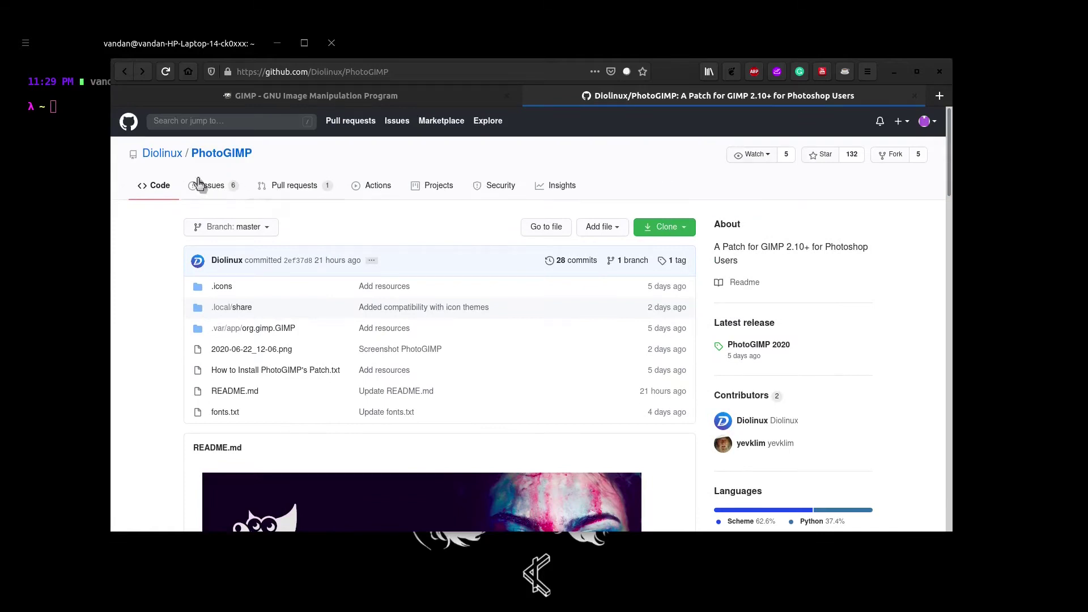
mouse_move(180, 163)
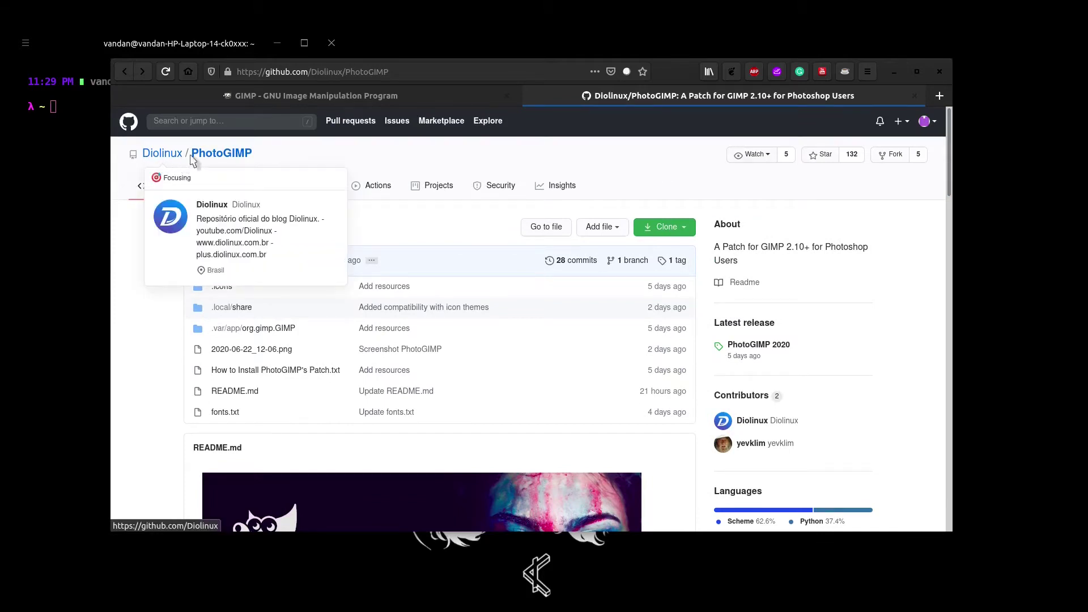
left_click(414, 69)
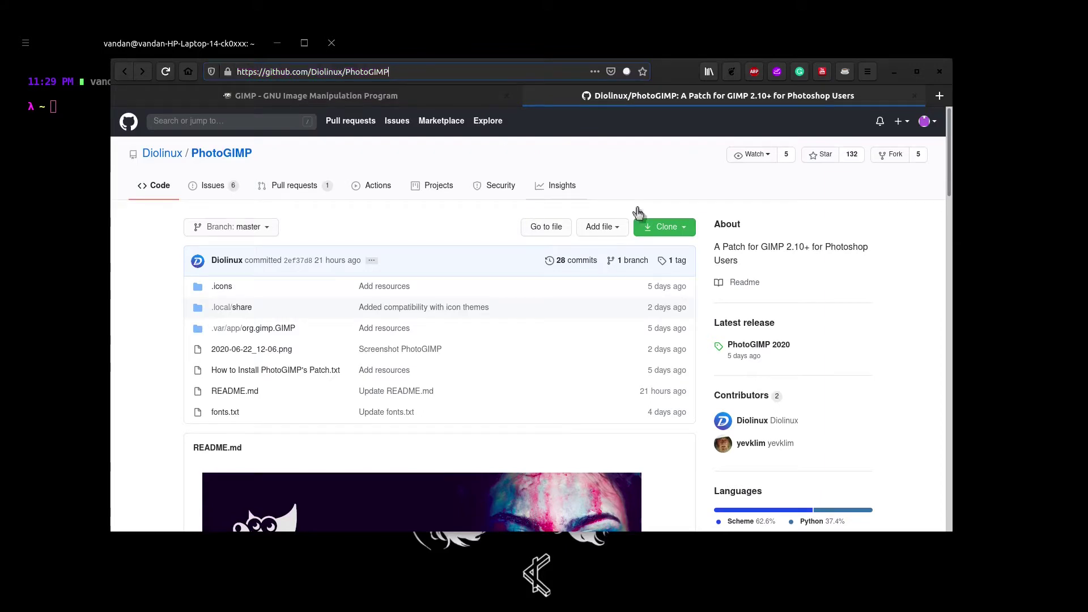
left_click_drag(949, 145, 940, 413)
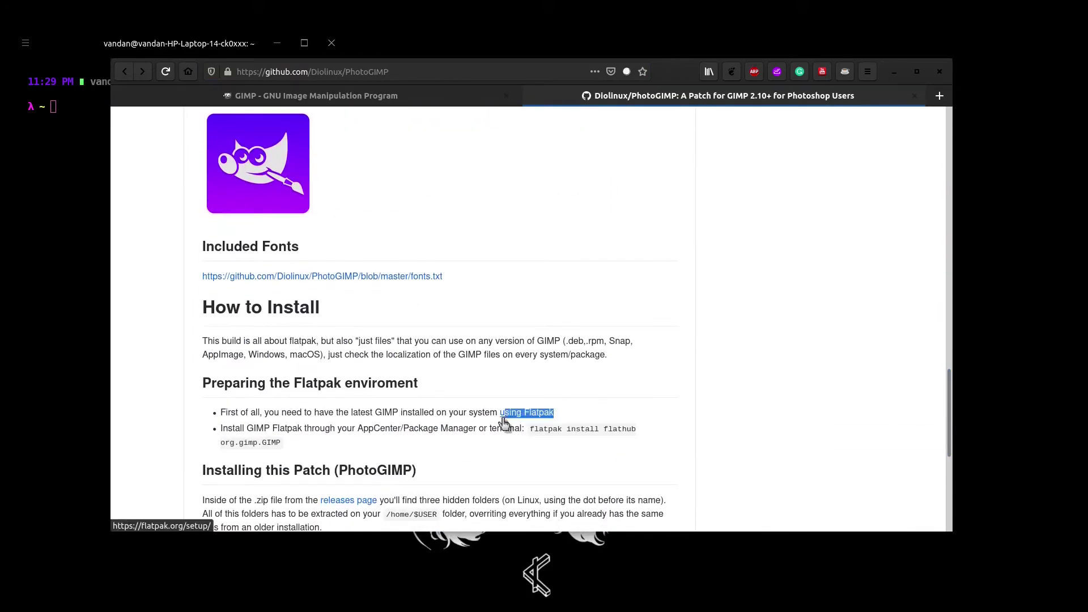
middle_click(531, 413)
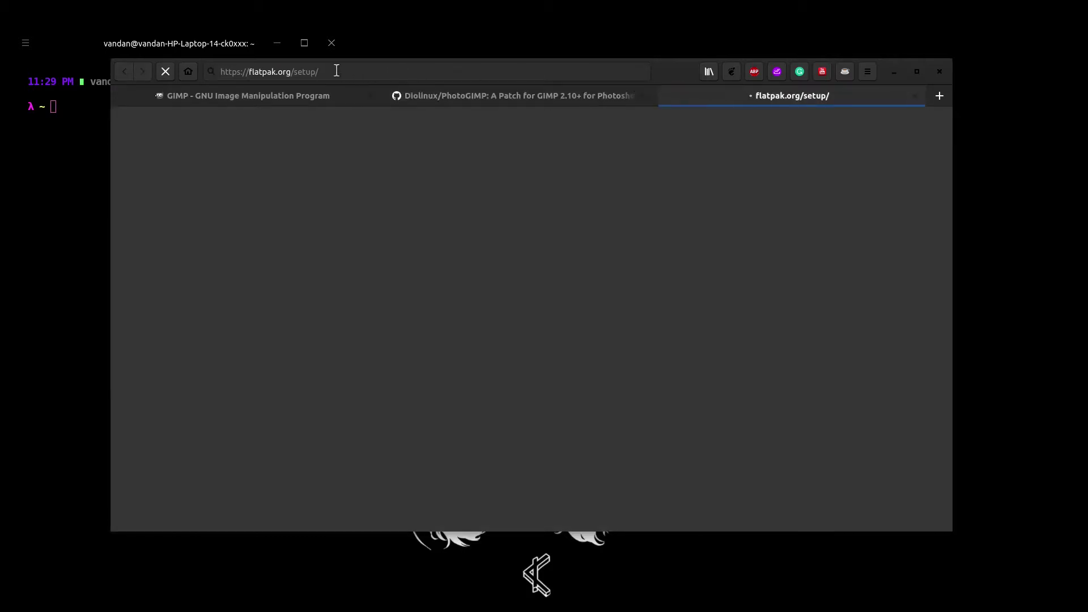
Step: Load flatpak.org/setup, open the Ubuntu Quick Setup page, and narrow the browser beside the terminal
left_click(219, 72)
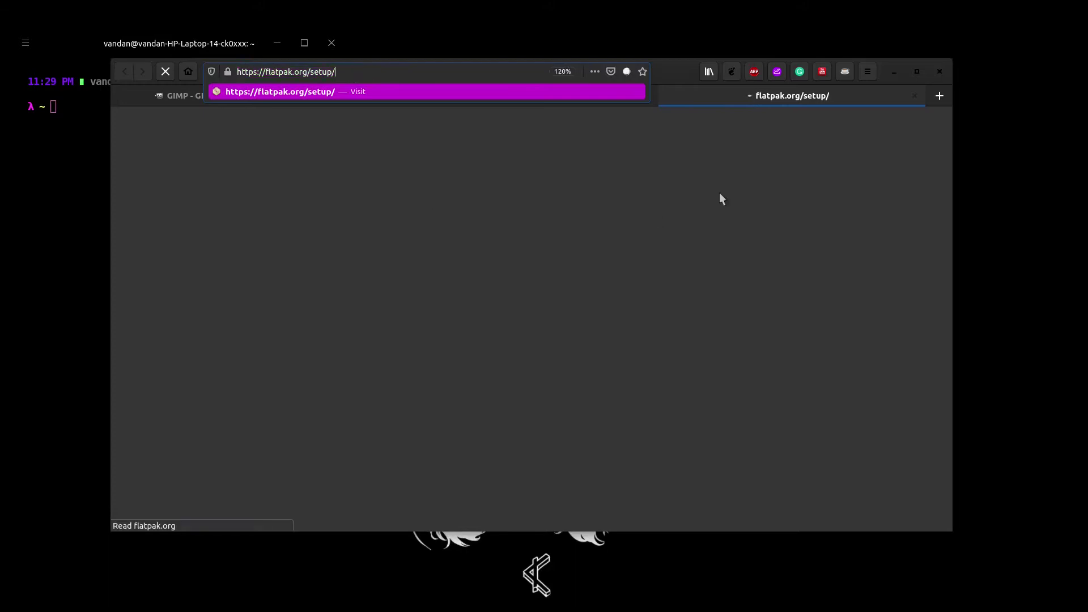
left_click(480, 164)
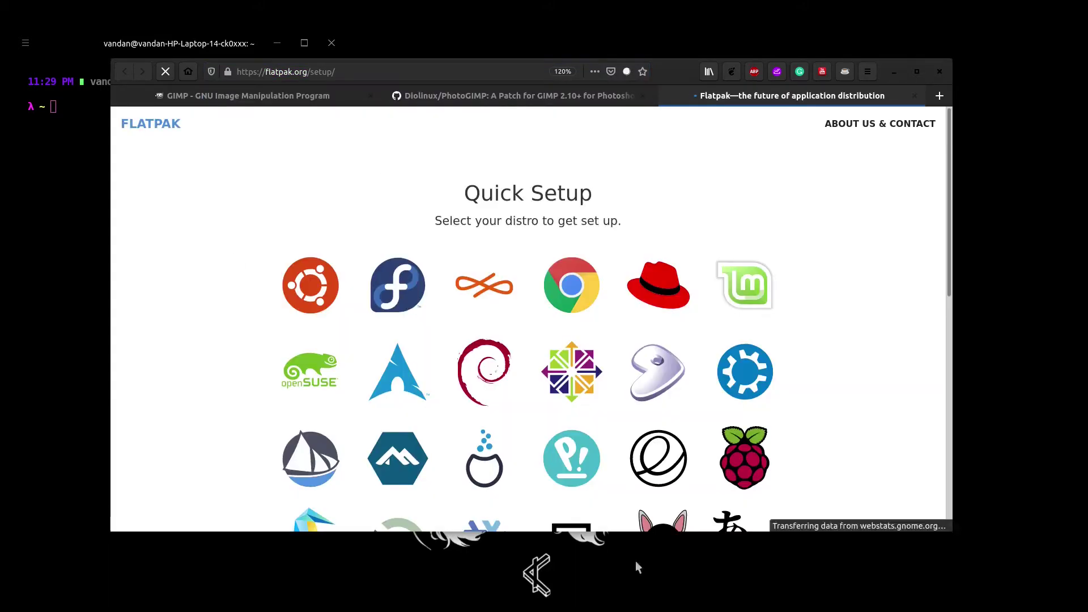
left_click(304, 297)
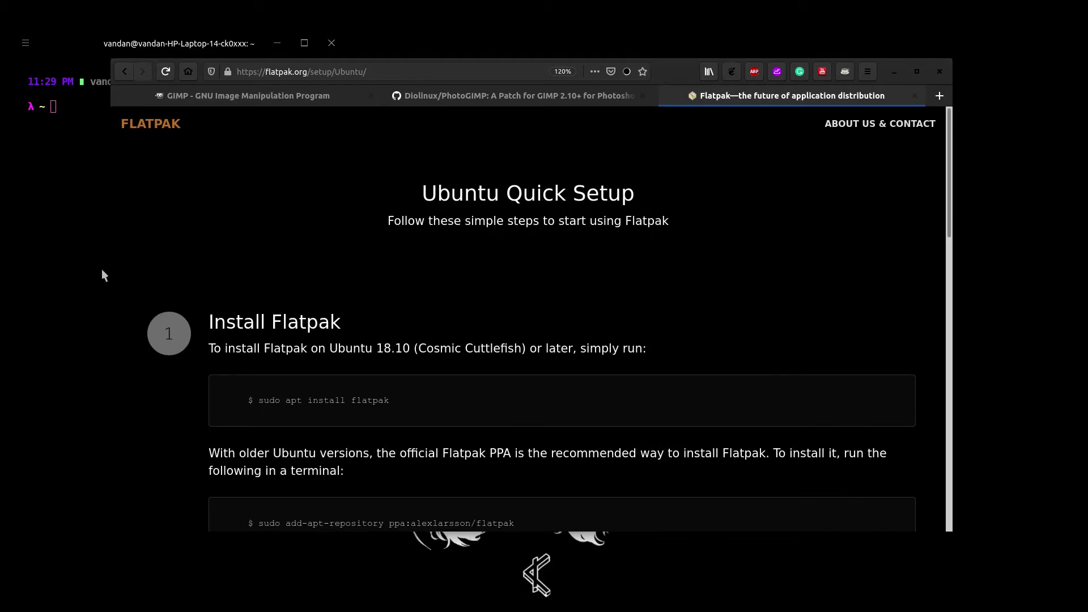
left_click_drag(114, 274, 383, 279)
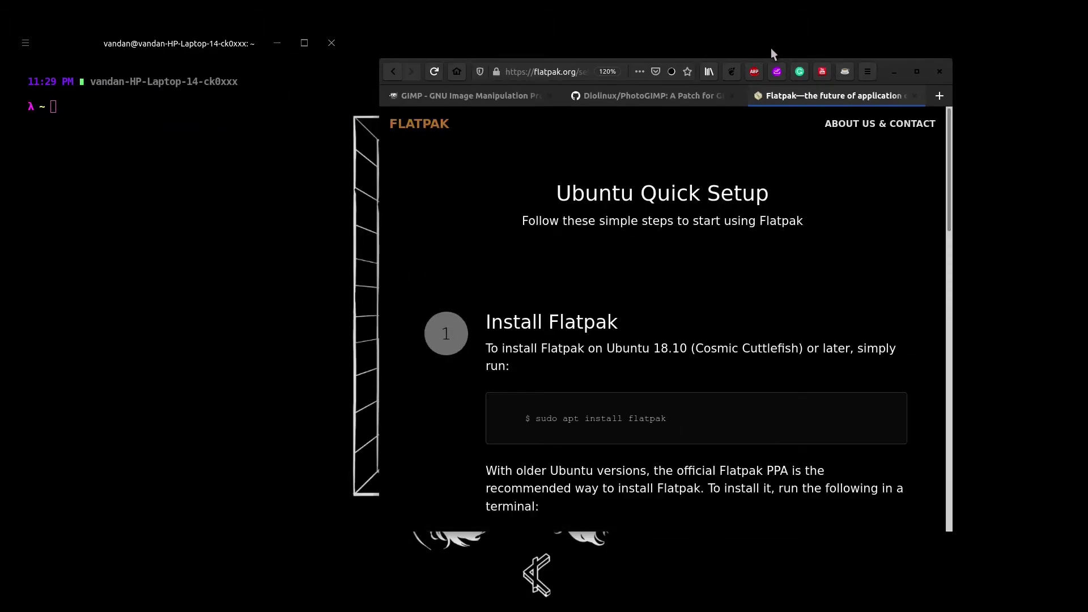
Step: Copy 'sudo apt install flatpak' from the page and run it in the terminal
left_click_drag(540, 420, 682, 427)
left_click(152, 254)
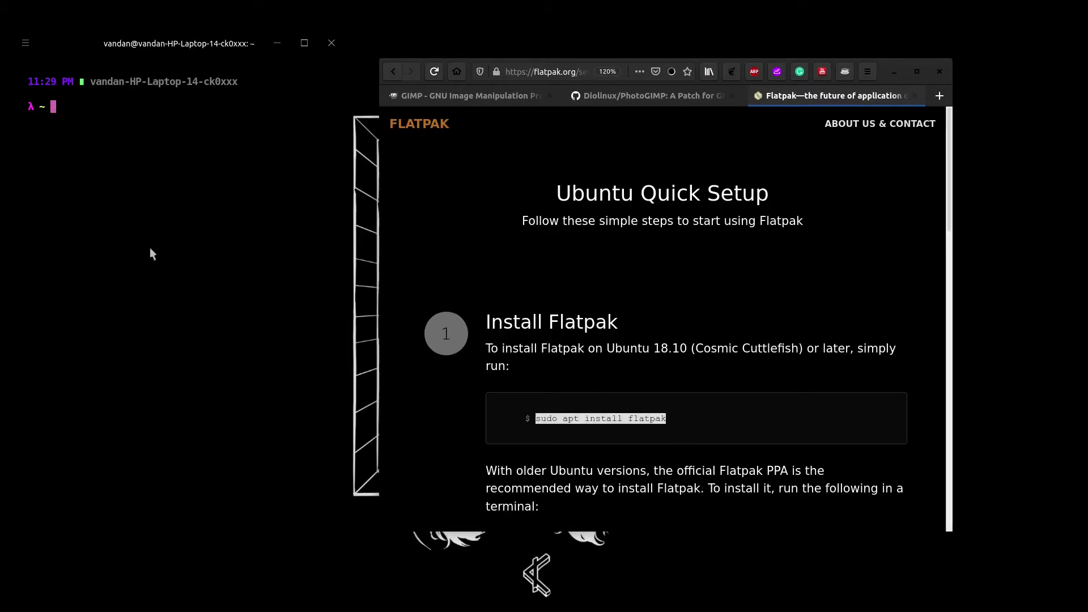
middle_click(149, 237)
key("Return")
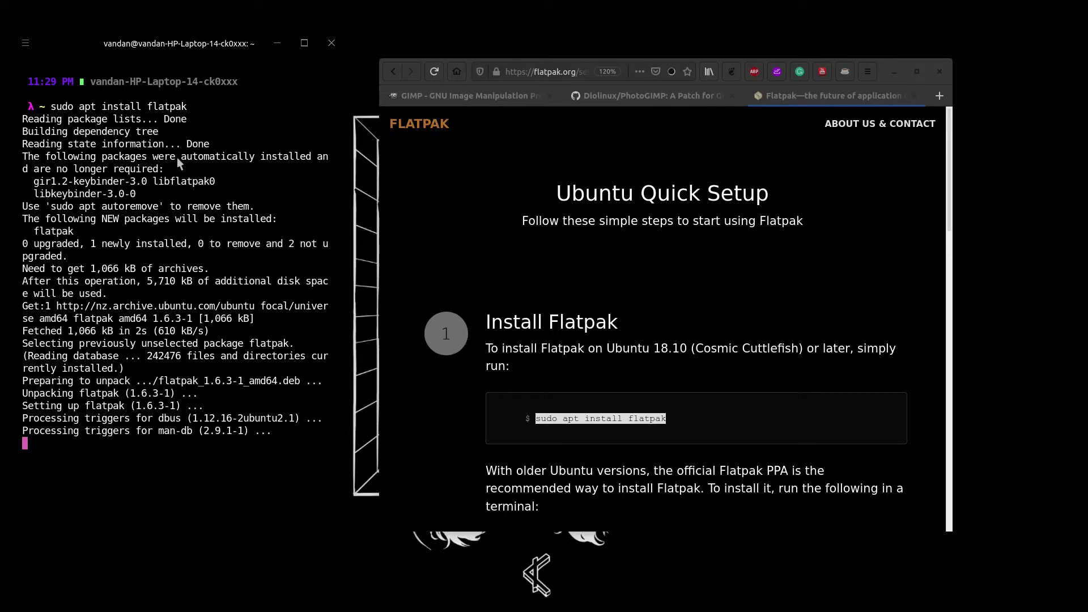
Step: Clear the terminal with Ctrl+L and scroll the page to the plugin install step
left_click_drag(53, 400, 126, 433)
left_click(125, 433)
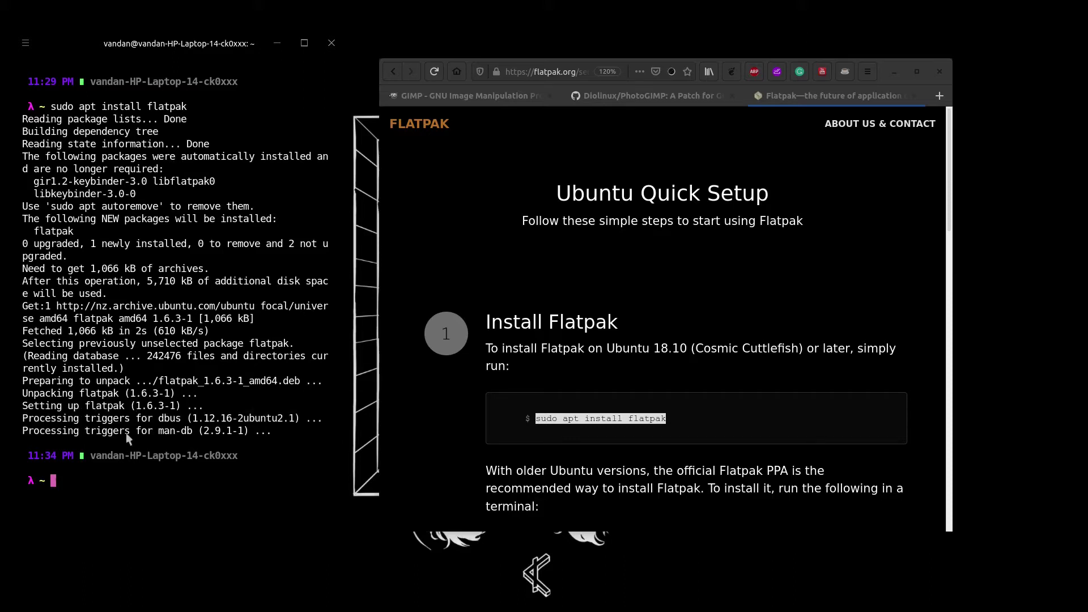
key("ctrl+l")
left_click_drag(949, 169, 954, 298)
left_click_drag(596, 250, 796, 249)
Step: Run 'sudo apt install gnome-software-plugin-flatpak' in the terminal, then clear it
left_click(788, 334)
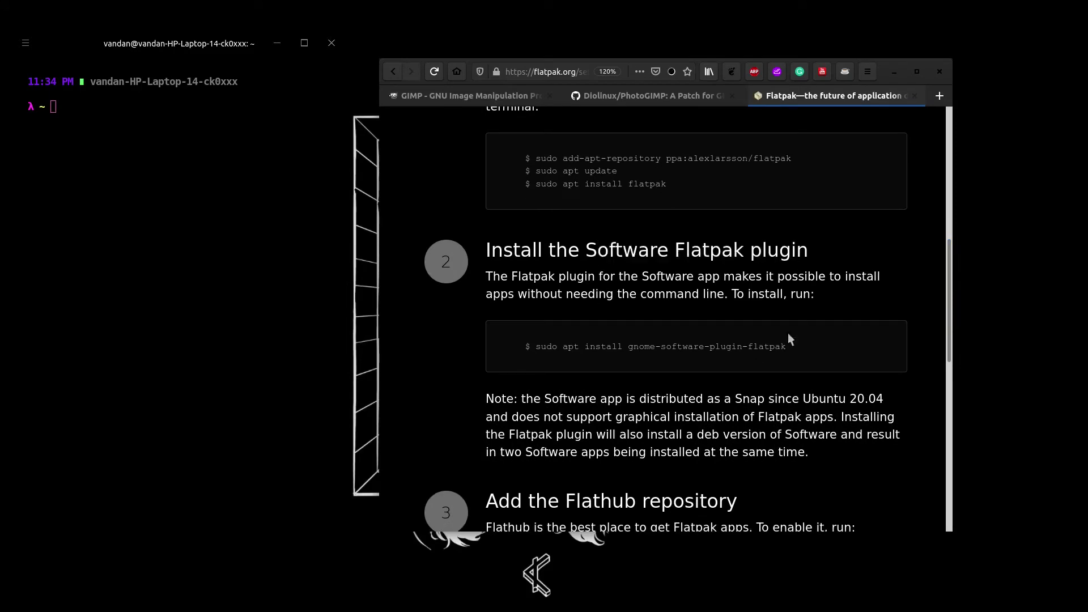
left_click_drag(788, 347, 832, 361)
key("ctrl+c")
left_click(175, 249)
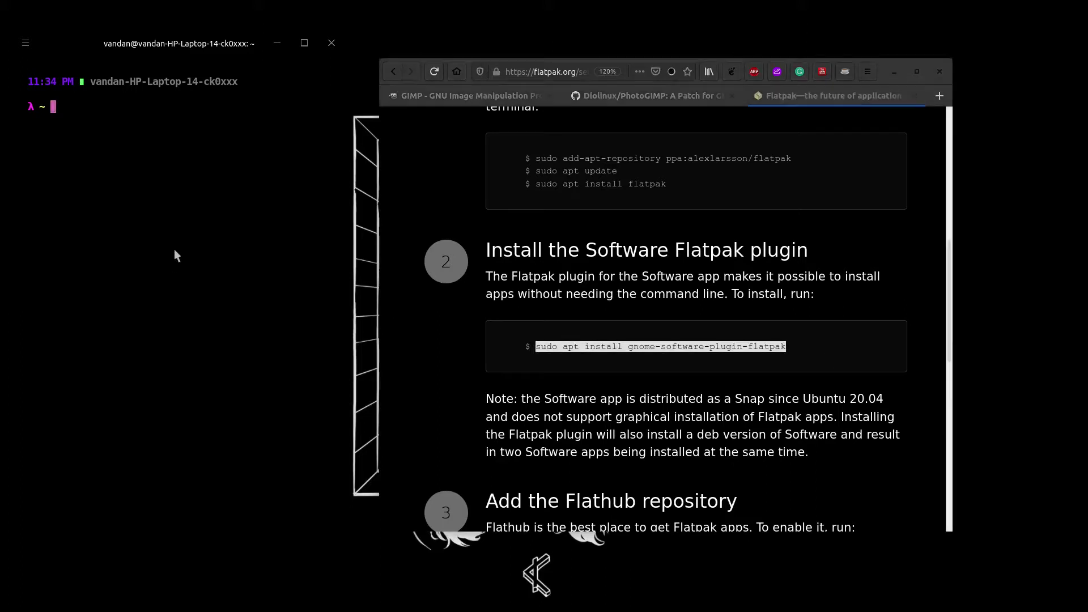
key("ctrl+shift+v")
key("Return")
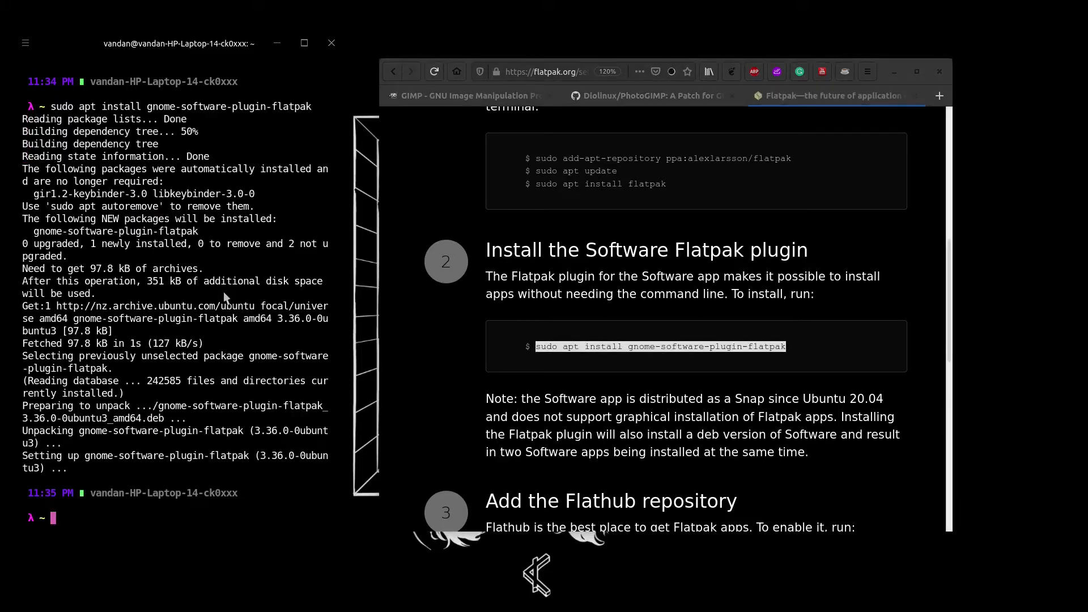
key("ctrl+l")
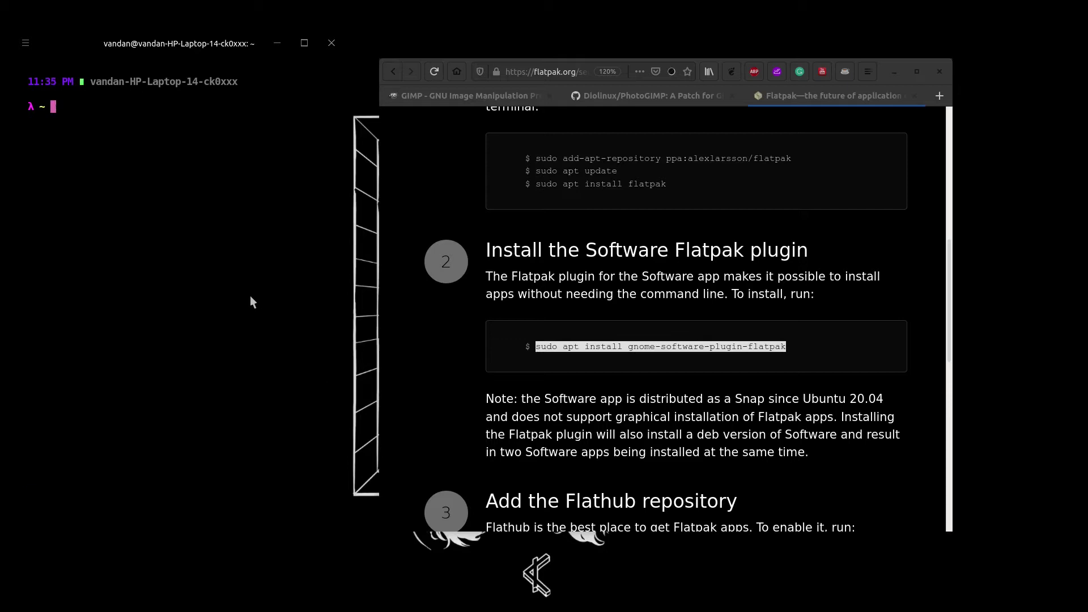
Step: Run the flatpak remote-add flathub command and close the Flatpak setup tab
scroll(950, 341, "down", 3)
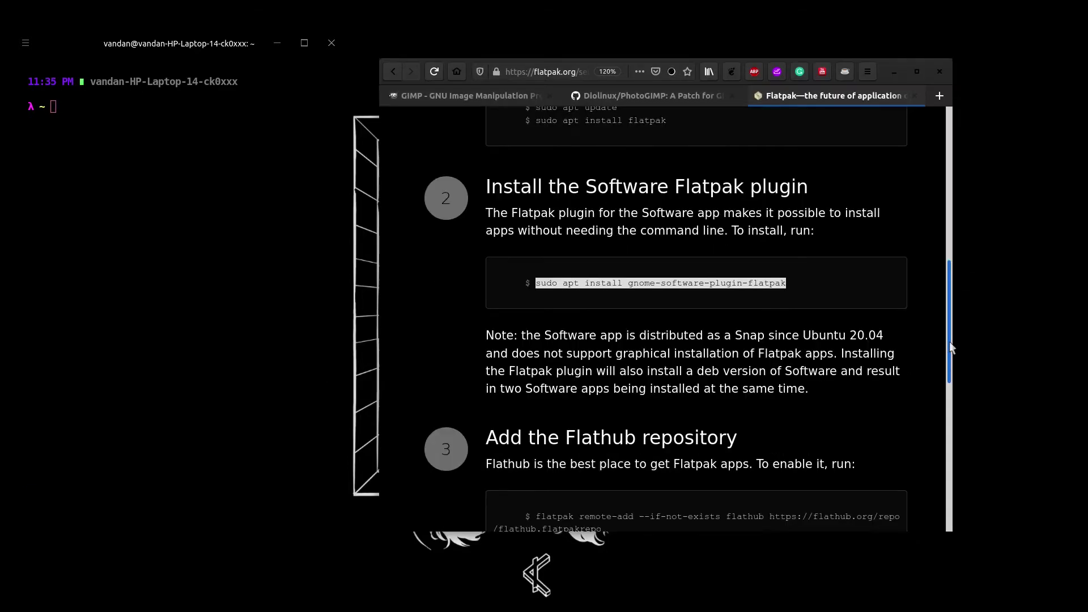
mouse_move(611, 422)
left_mouse_down()
mouse_move(535, 400)
mouse_move(610, 417)
left_mouse_up()
key("ctrl+c")
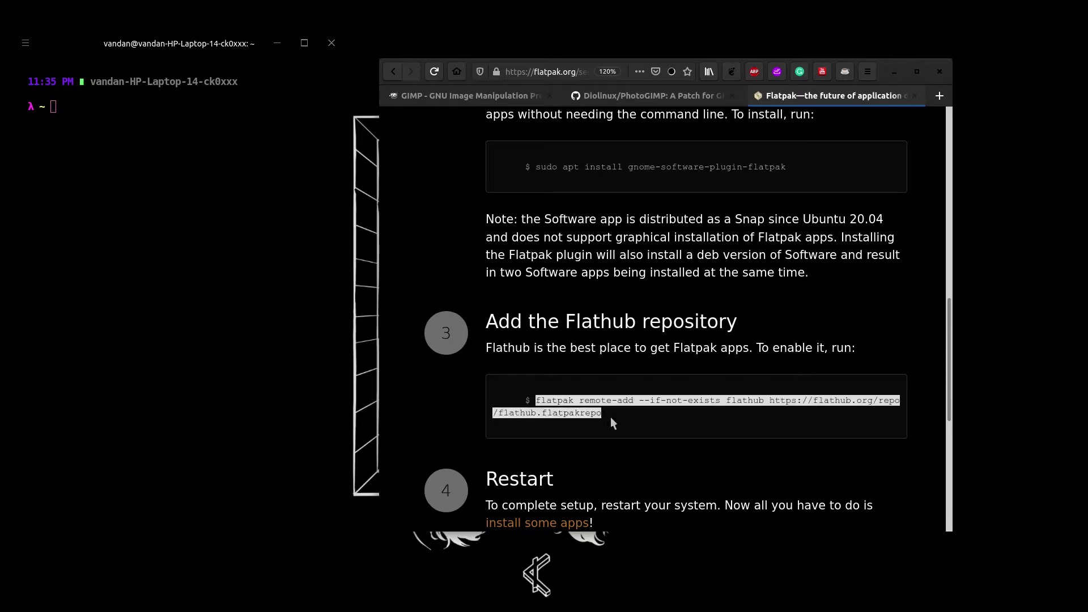
left_click(246, 367)
key("ctrl+shift+v")
key("Return")
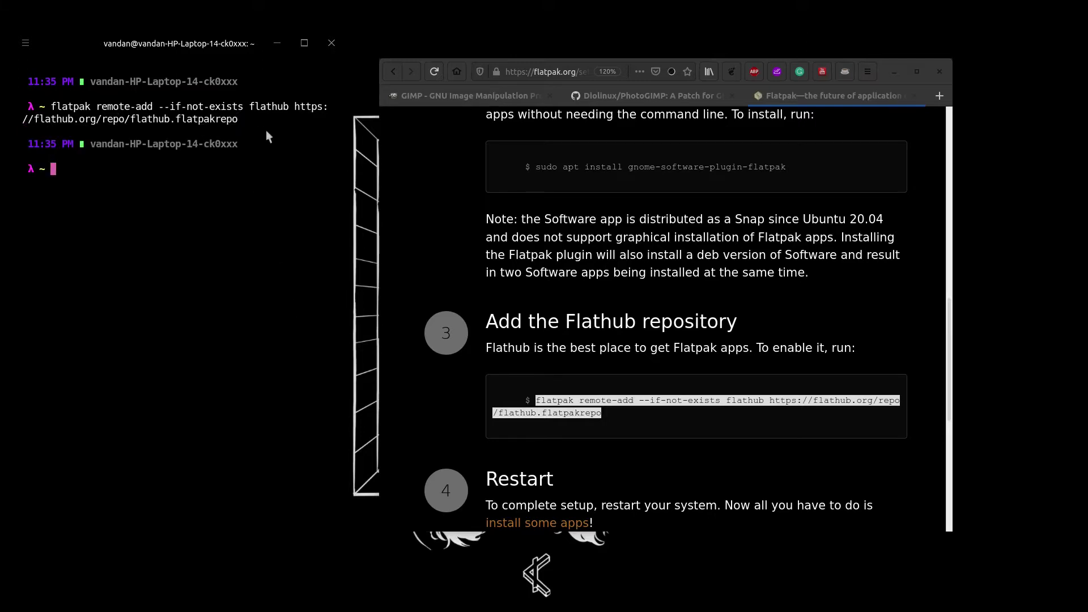
left_click_drag(62, 103, 264, 120)
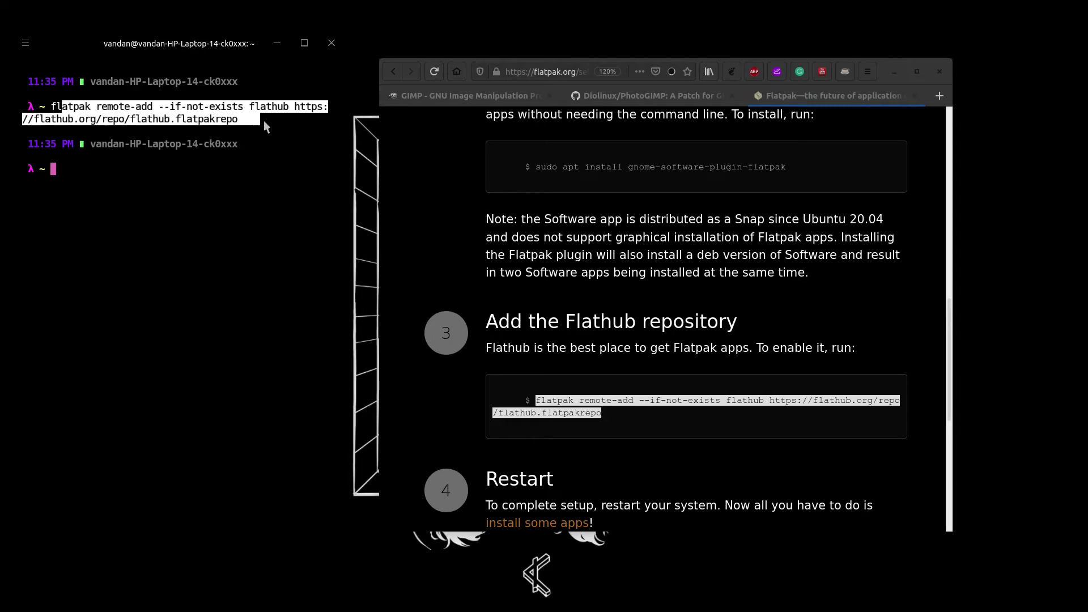
left_click(243, 129)
left_click(611, 235)
key("ctrl+w")
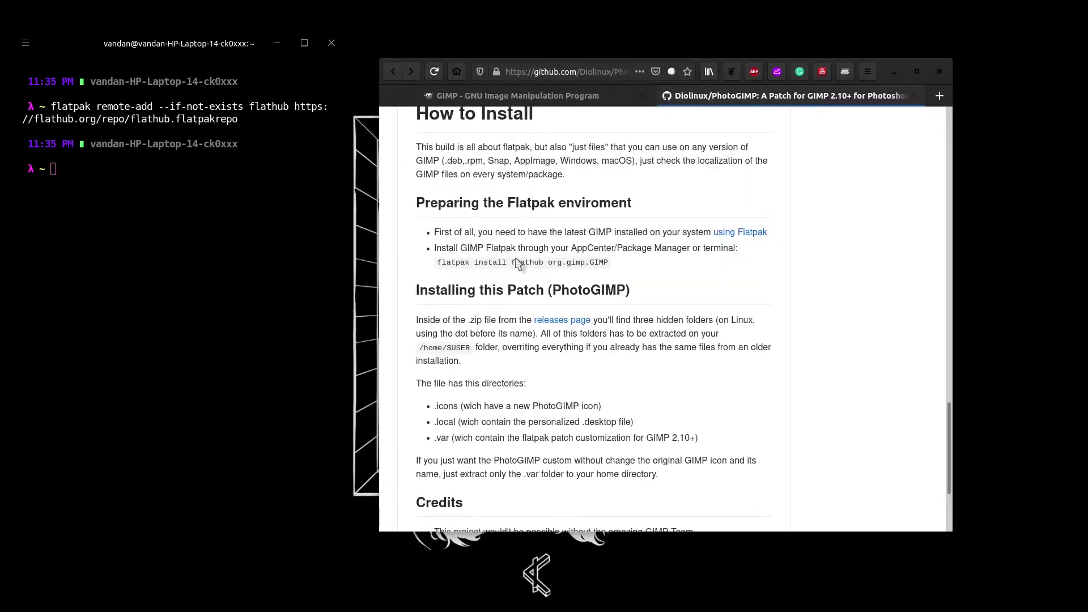
Step: Copy 'flatpak install flathub org.gimp.GIMP' from the README and run it in the terminal
mouse_move(608, 263)
left_mouse_down()
mouse_move(437, 263)
mouse_move(623, 266)
left_mouse_up()
key("ctrl+c")
left_click(440, 262)
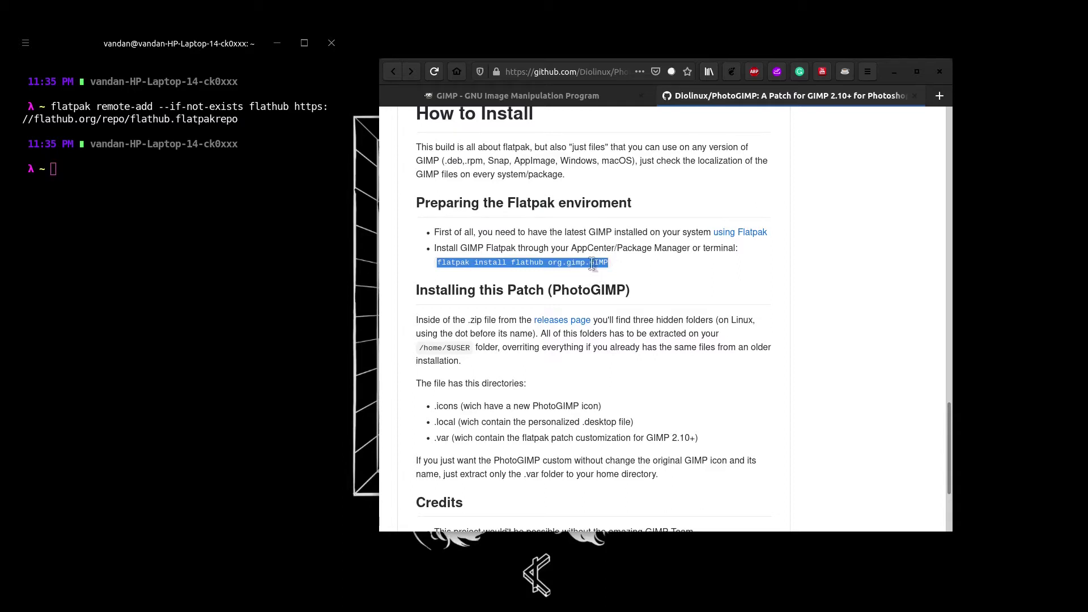
left_click(610, 263)
left_click(185, 230)
key("ctrl+shift+v")
key("Return")
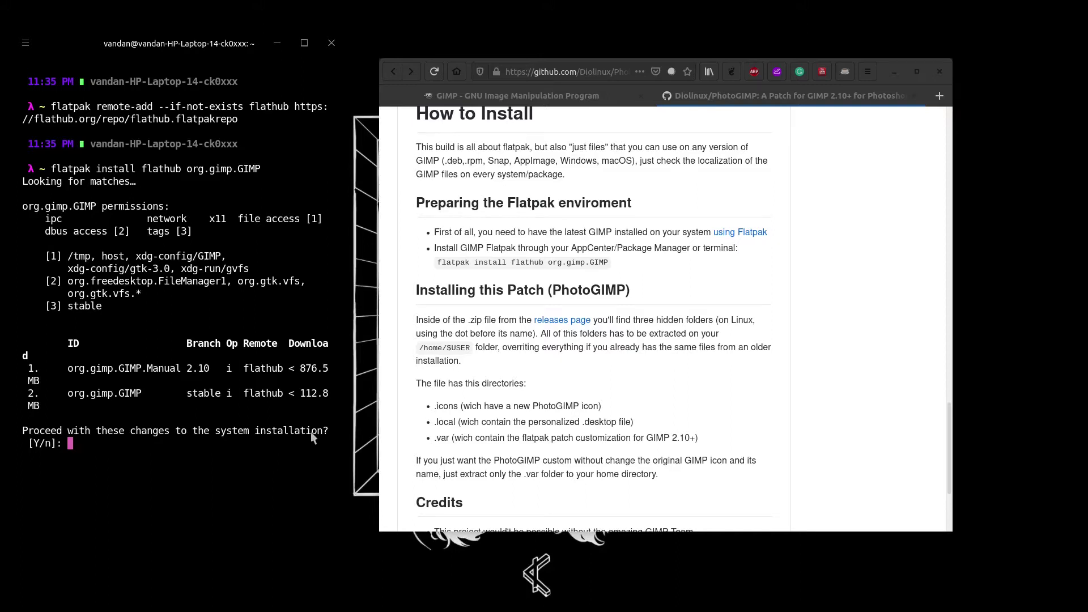
Step: Confirm with Y to install GIMP stable and its 2.10 manual
type("Y")
key("Return")
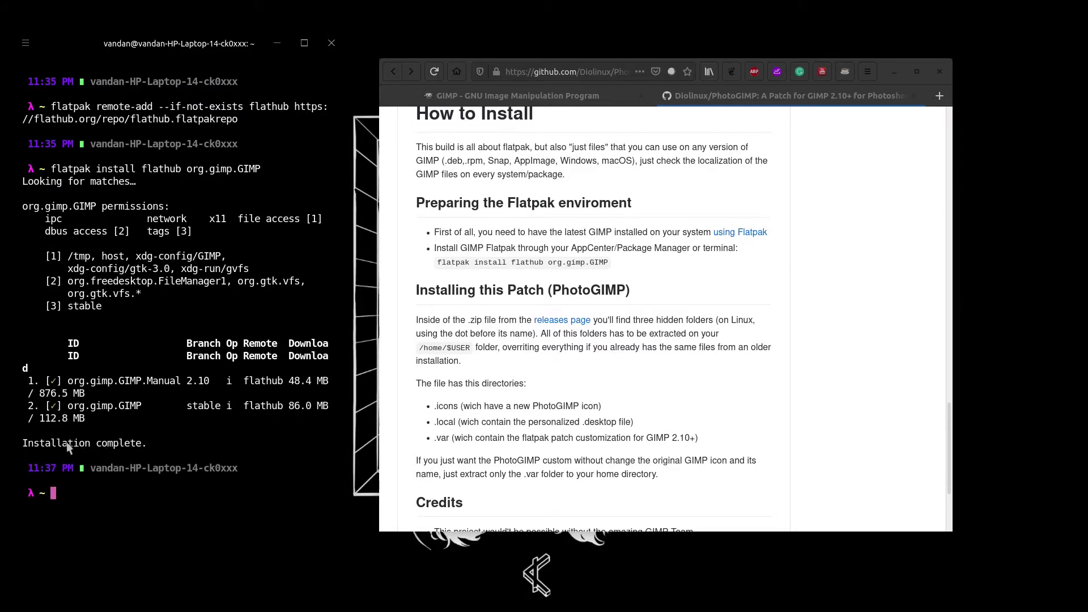
left_click(132, 443)
left_click_drag(491, 320, 551, 406)
left_click(633, 296)
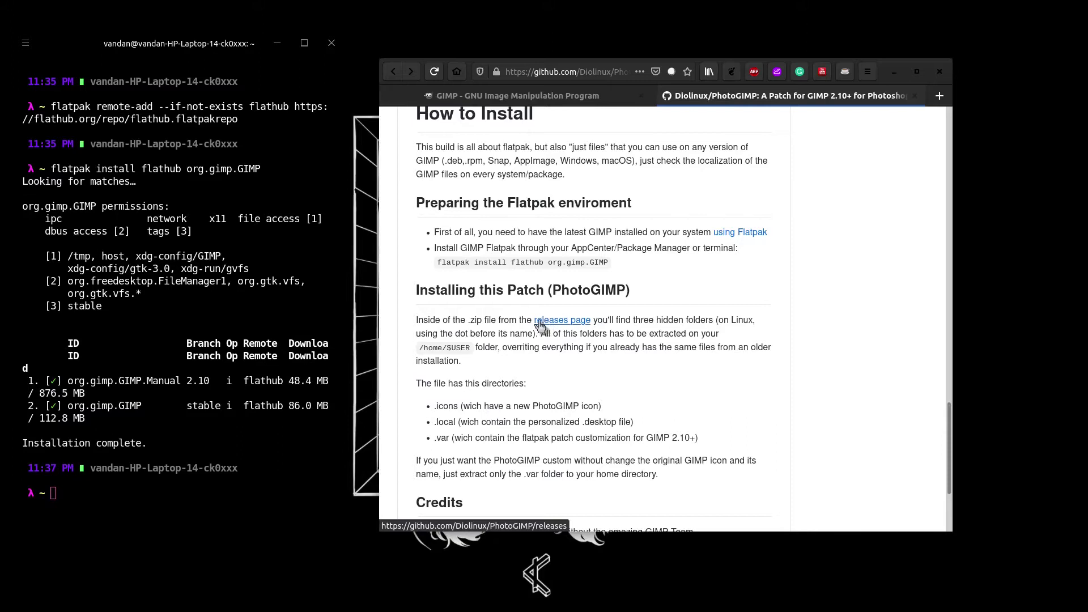
Step: Save PhotoGIMP.by.Diolinux.v2020.for.Flatpak.zip from the releases page into Downloads
left_click(579, 325)
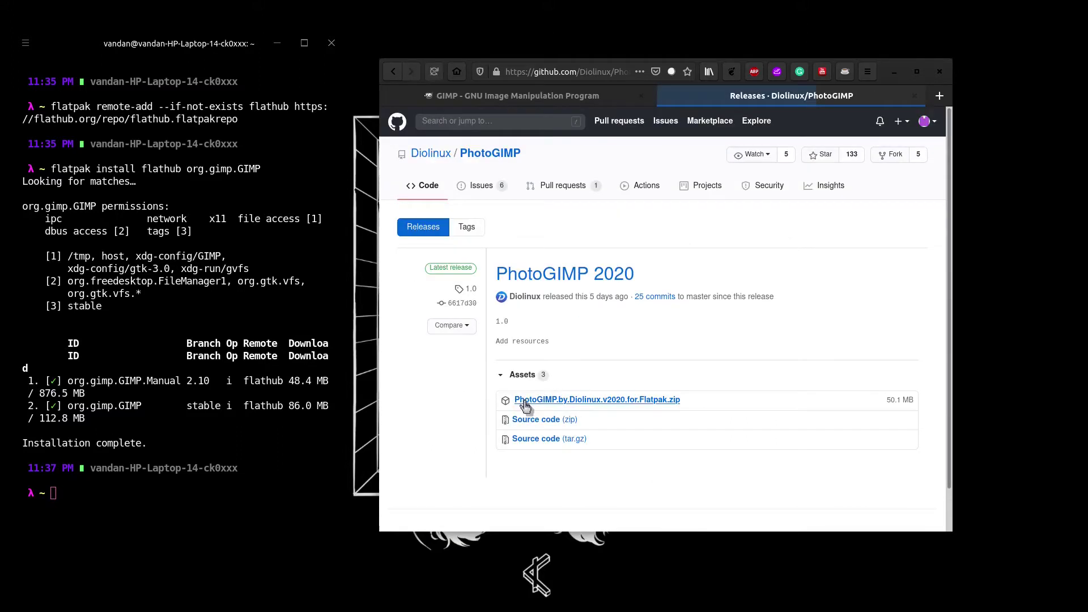
left_click(672, 403)
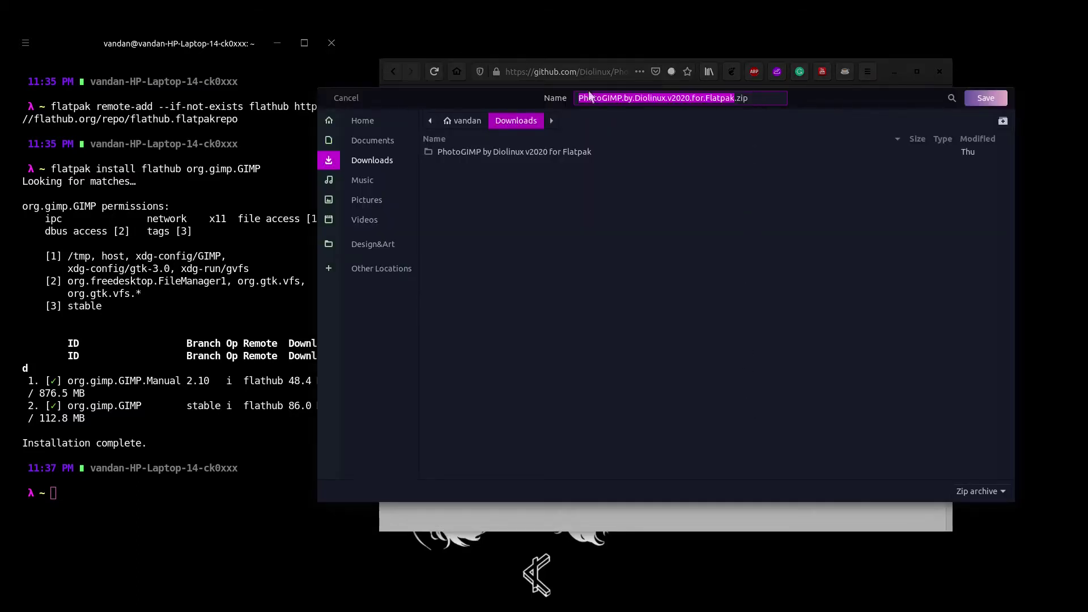
left_click(986, 99)
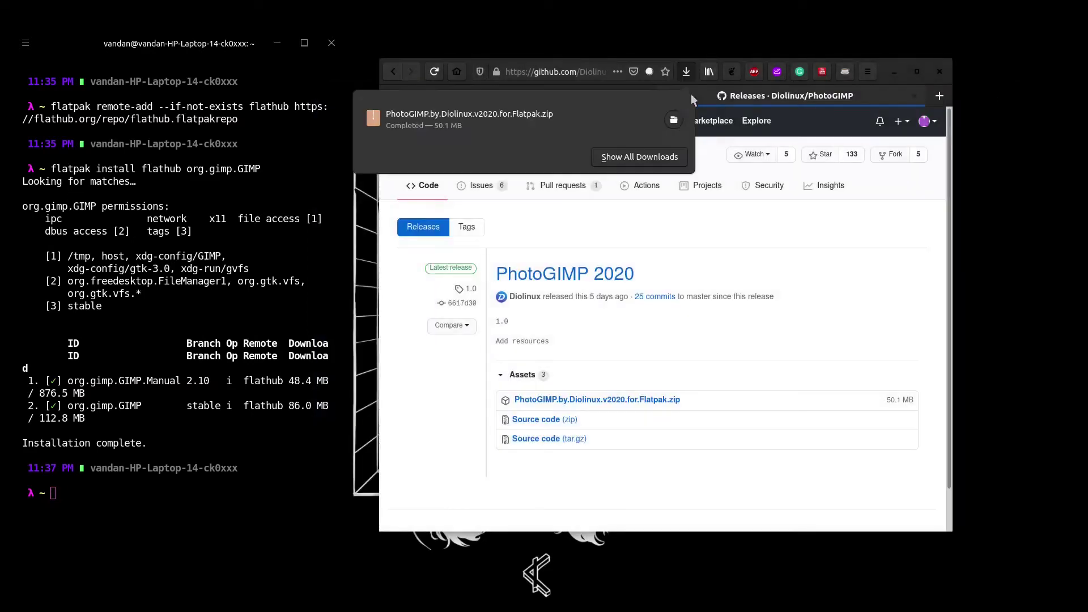
Step: View the PhotoGIMP zip in Archive Manager, close it, then open the extracted PhotoGIMP by Diolinux v2020 folder
left_click(676, 120)
double_click(375, 225)
left_click_drag(461, 171, 219, 187)
left_click(300, 234)
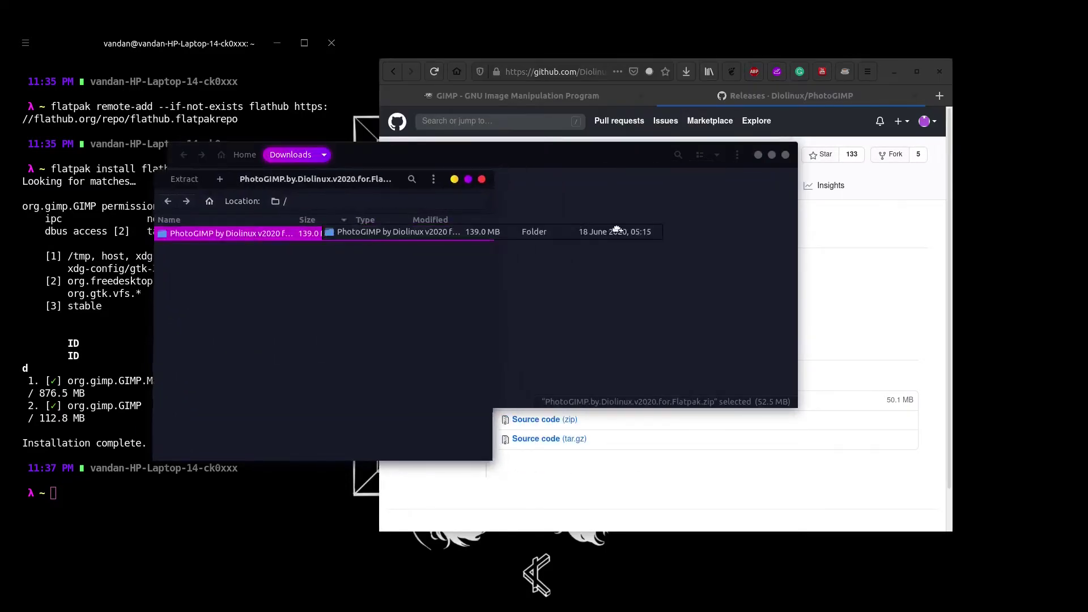
left_click(481, 180)
left_click(498, 189)
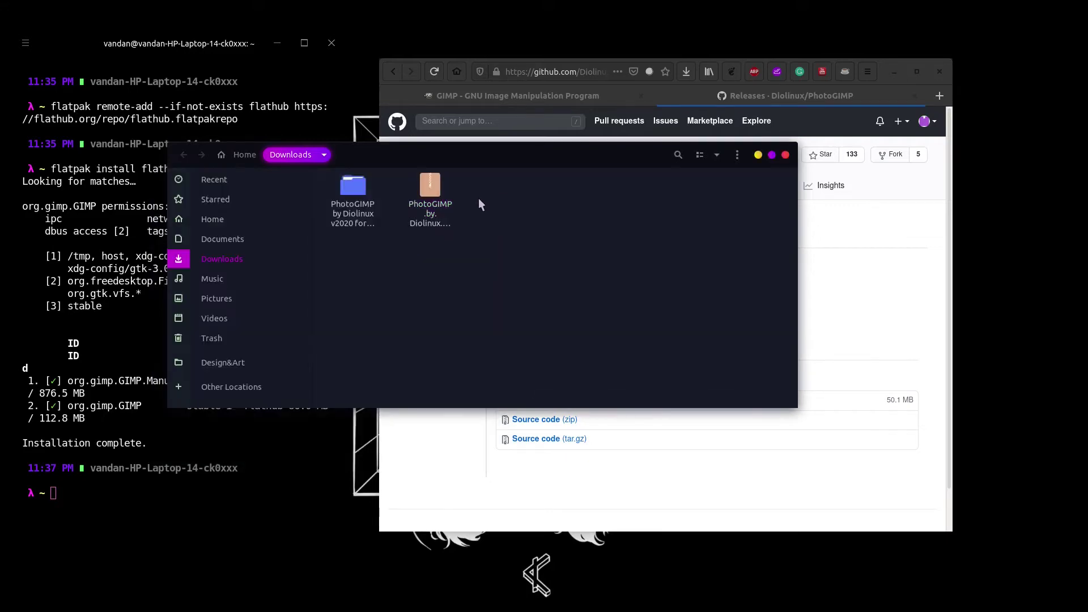
left_click(440, 201)
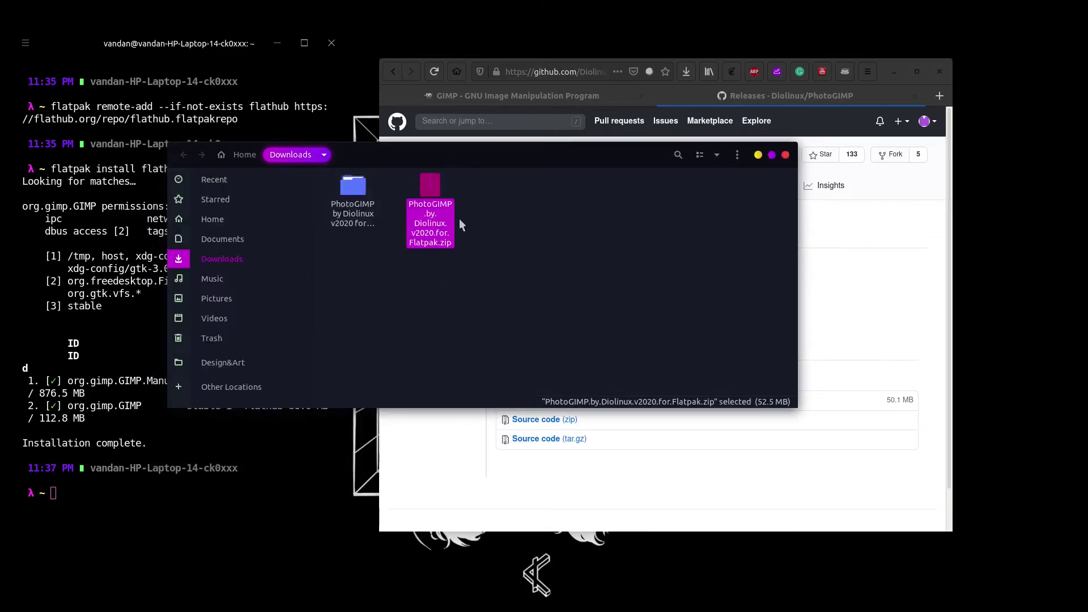
double_click(366, 199)
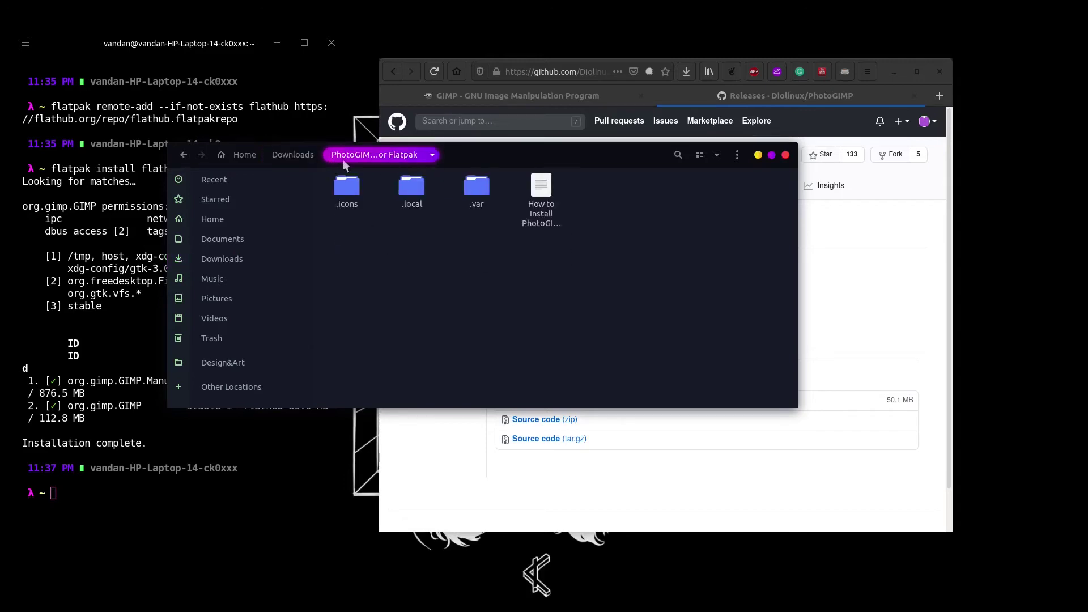
Step: Show hidden files with Ctrl+H to reveal the package's .icons, .local and .var folders
left_click_drag(469, 202, 348, 226)
left_click_drag(396, 189, 351, 193)
left_click(465, 275)
key("ctrl+h")
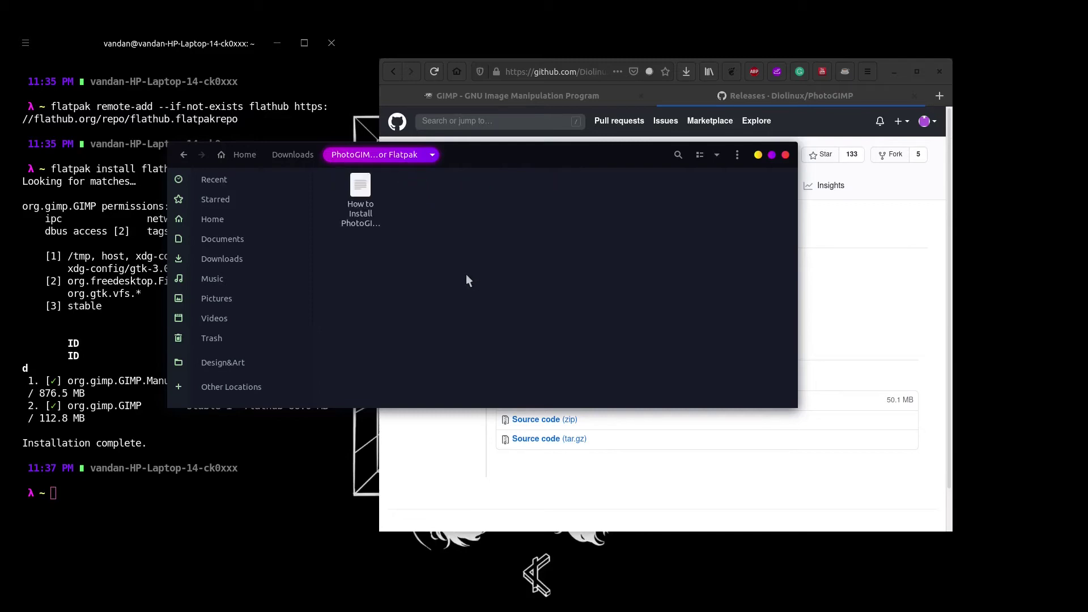
key("ctrl+h")
left_click_drag(478, 233, 351, 194)
left_click(489, 282)
Step: Copy photogimp.png from the package's .icons folder
left_click(350, 192)
double_click(352, 188)
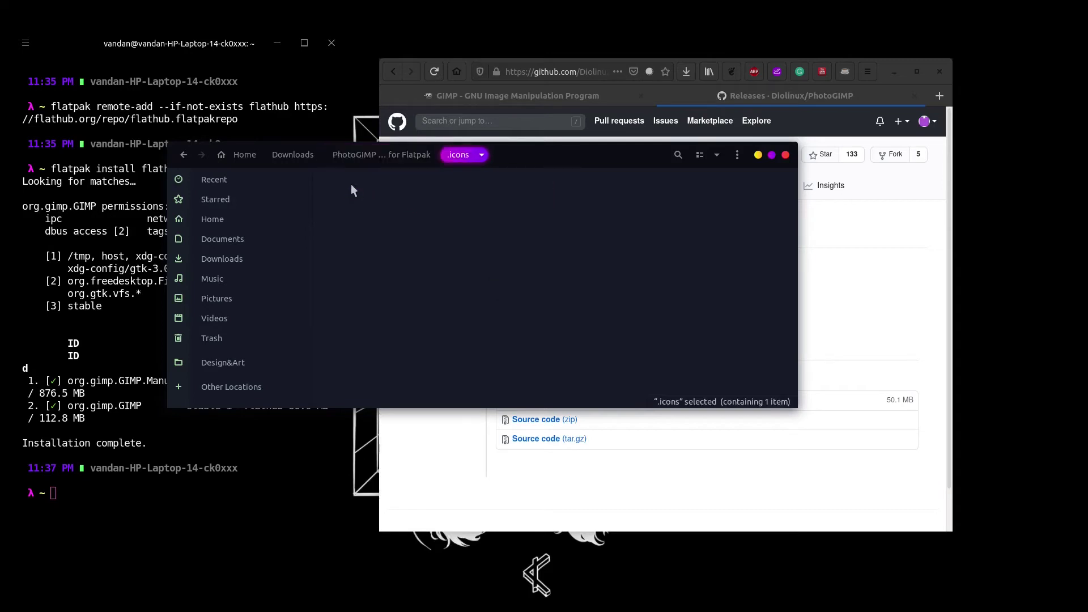
left_click(360, 191)
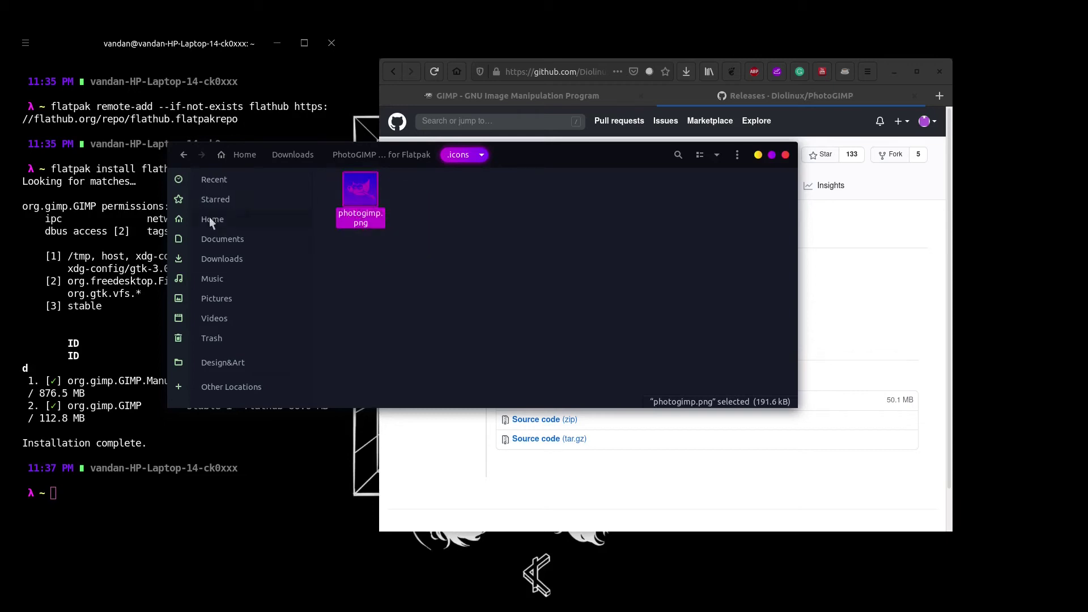
left_click(388, 156)
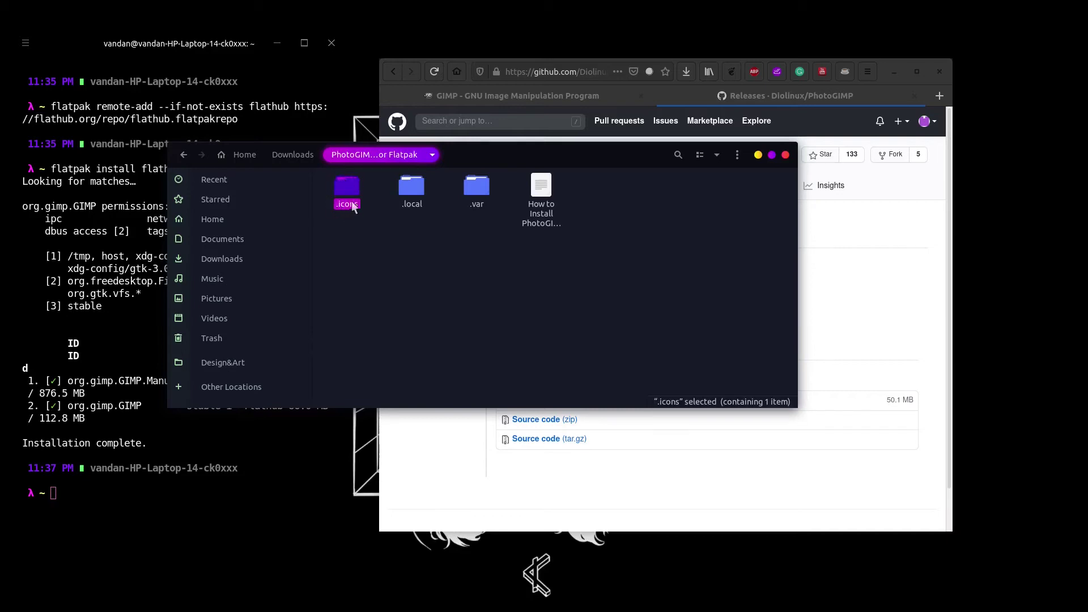
double_click(352, 192)
left_click(357, 189)
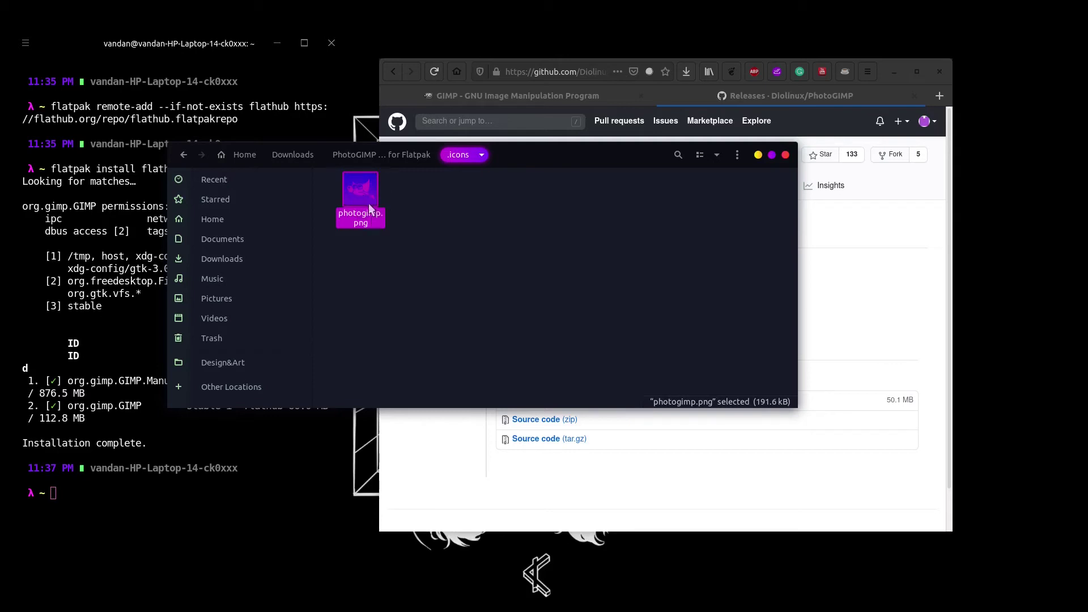
right_click(363, 193)
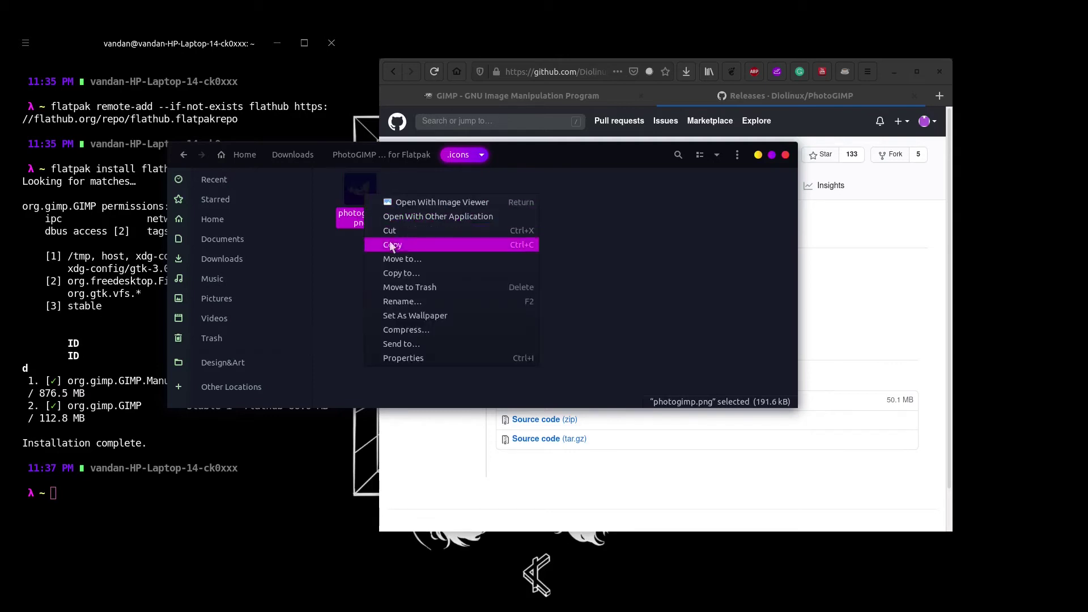
left_click(409, 244)
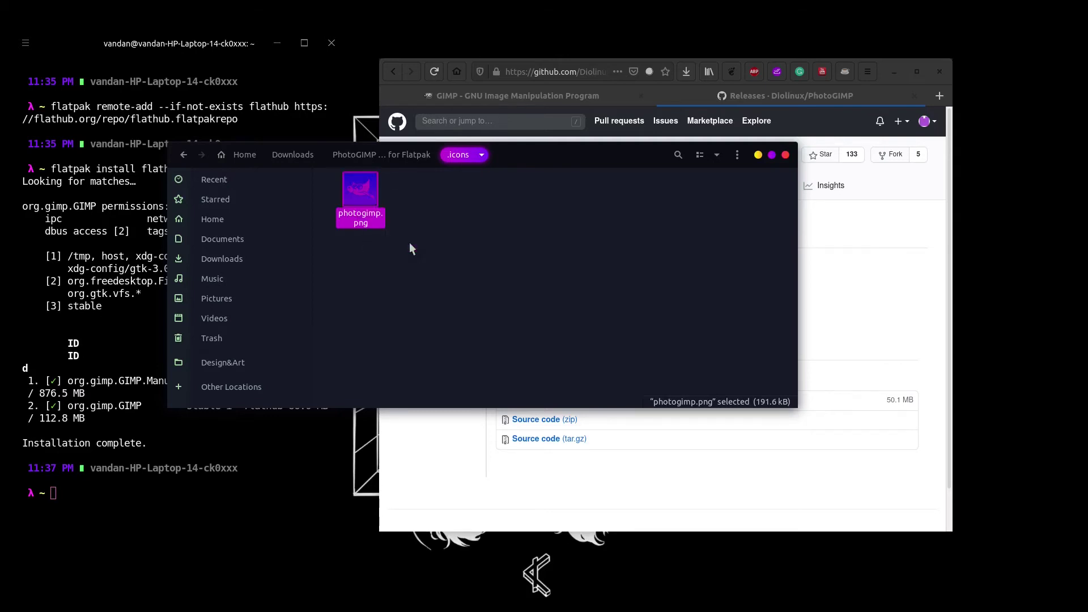
Step: Go to the home folder, enlarge the Files window, and show hidden folders
left_click(199, 219)
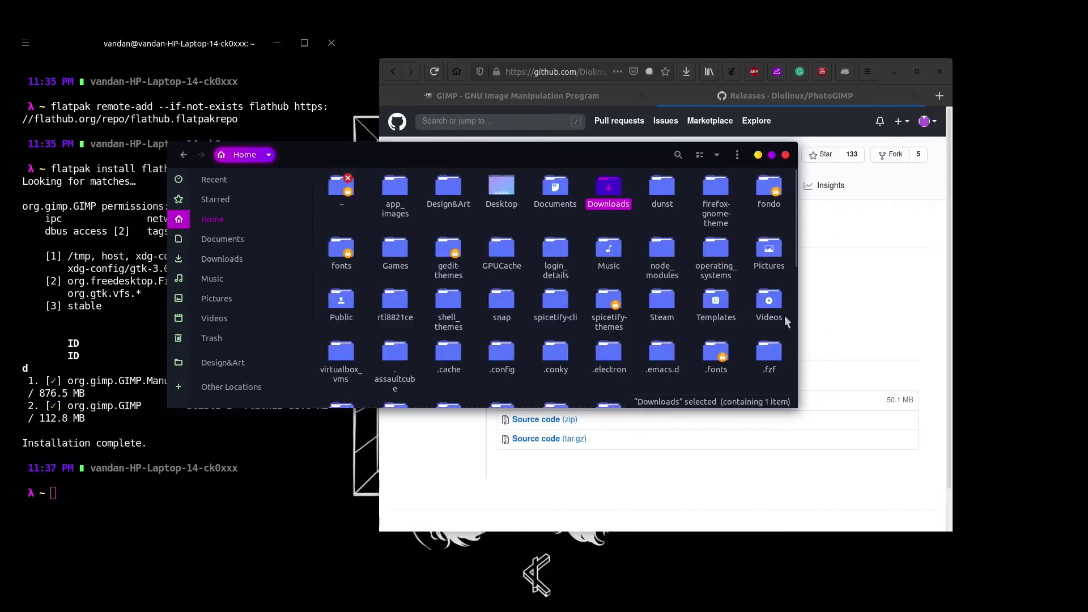
left_click_drag(792, 409, 908, 519)
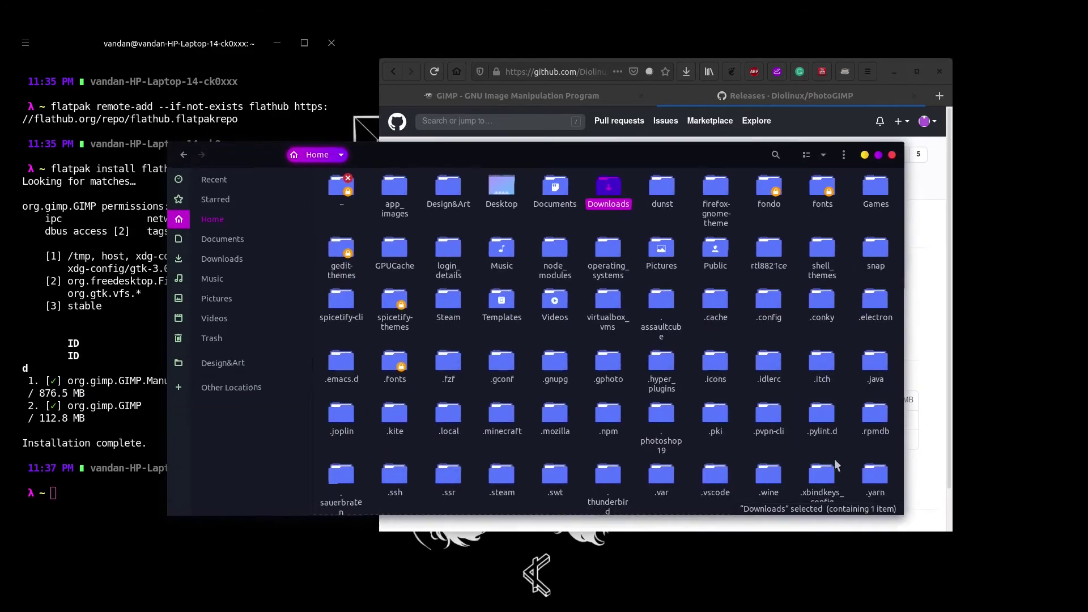
left_click(744, 332)
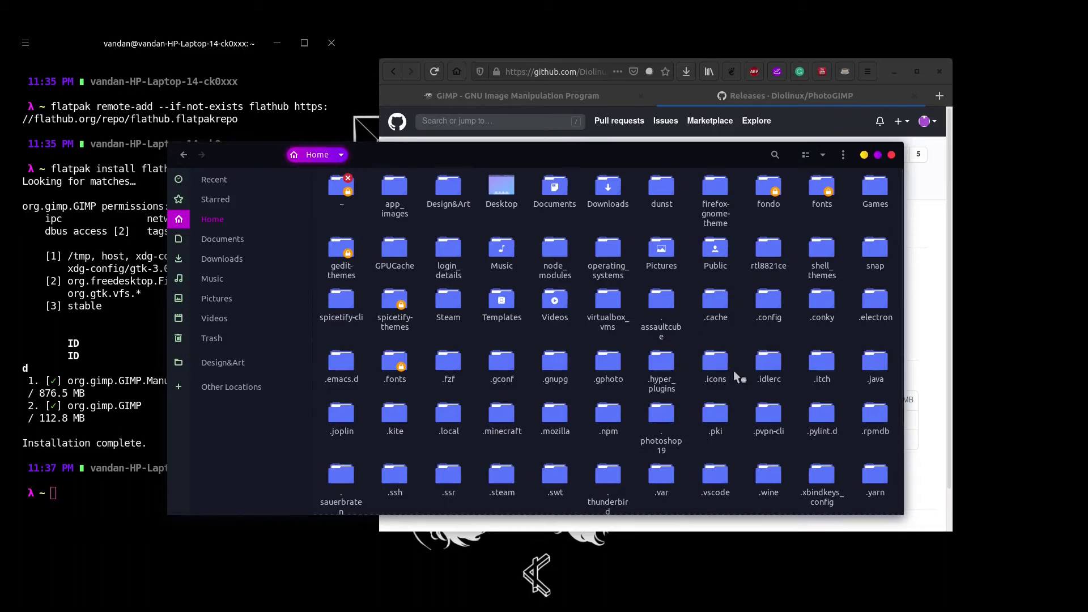
key("ctrl+h")
key("ctrl+h")
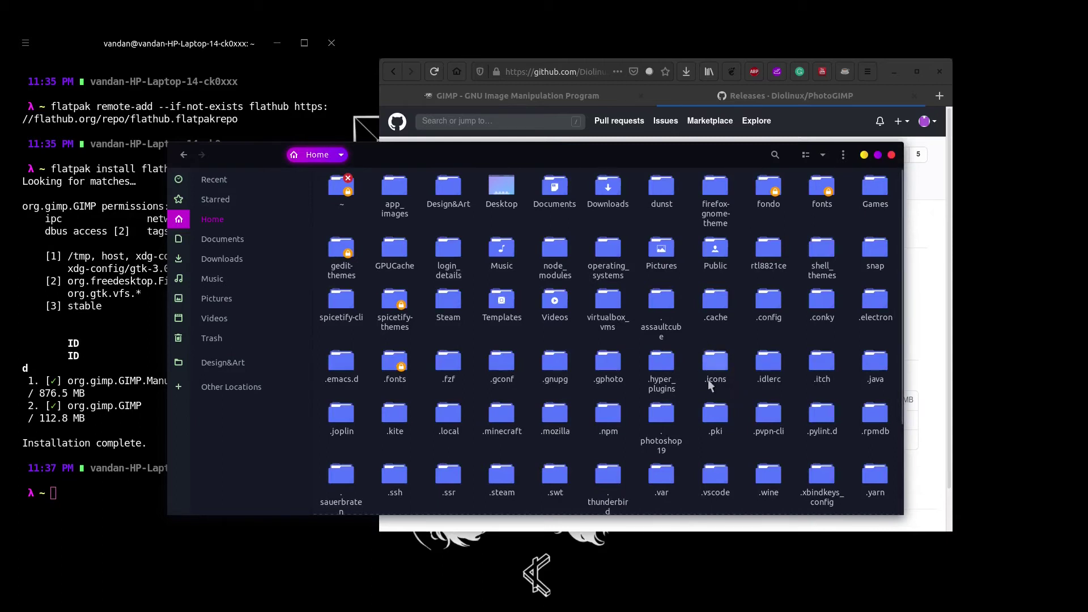
left_click(717, 366)
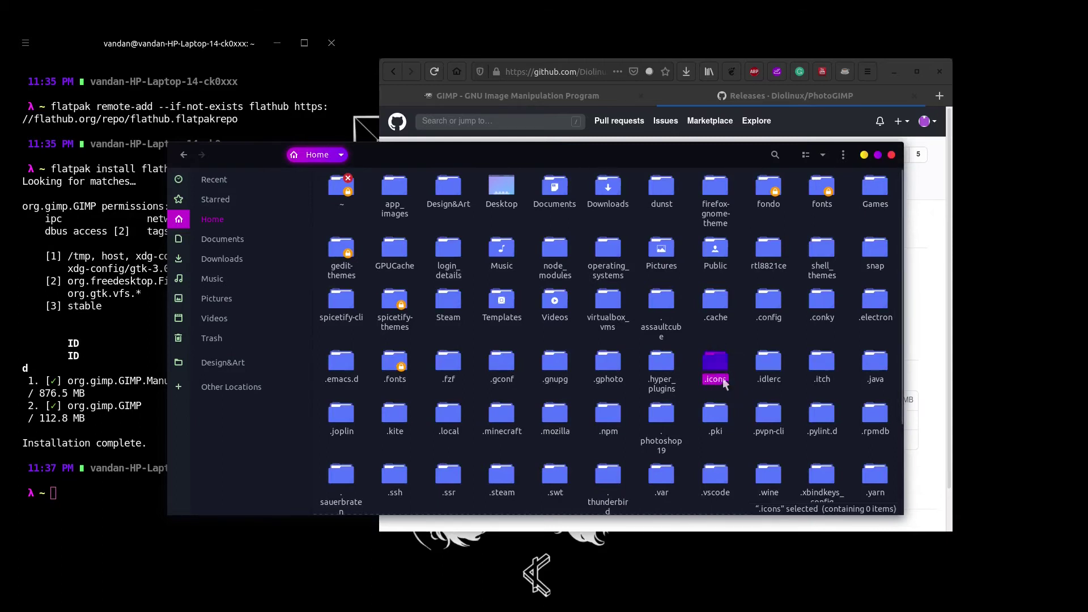
left_click(729, 339)
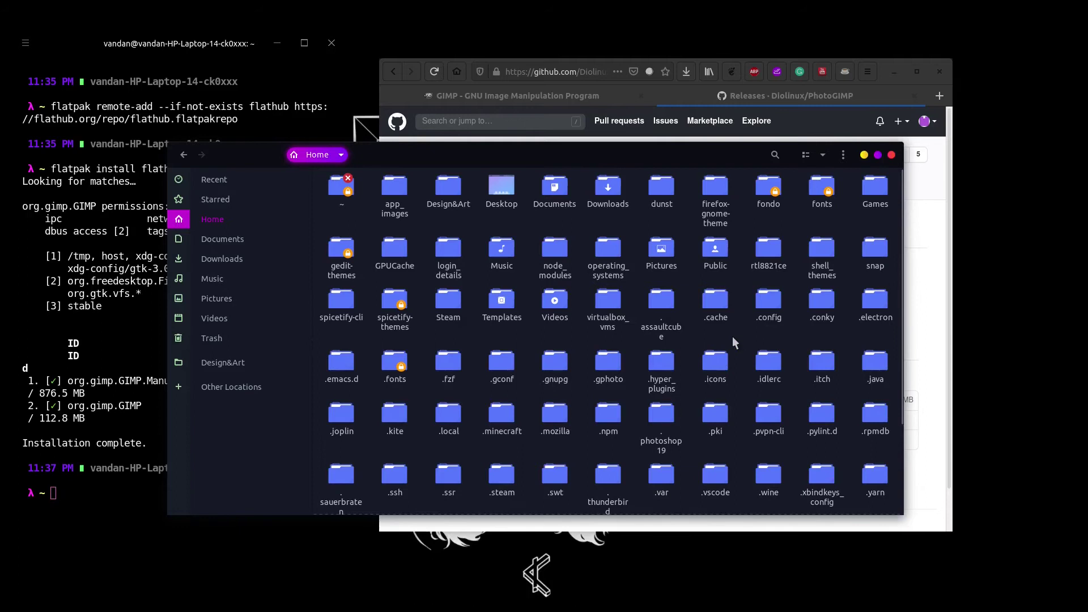
Step: Cancel creating the already-existing .icons folder, then paste photogimp.png into ~/.icons
right_click(732, 335)
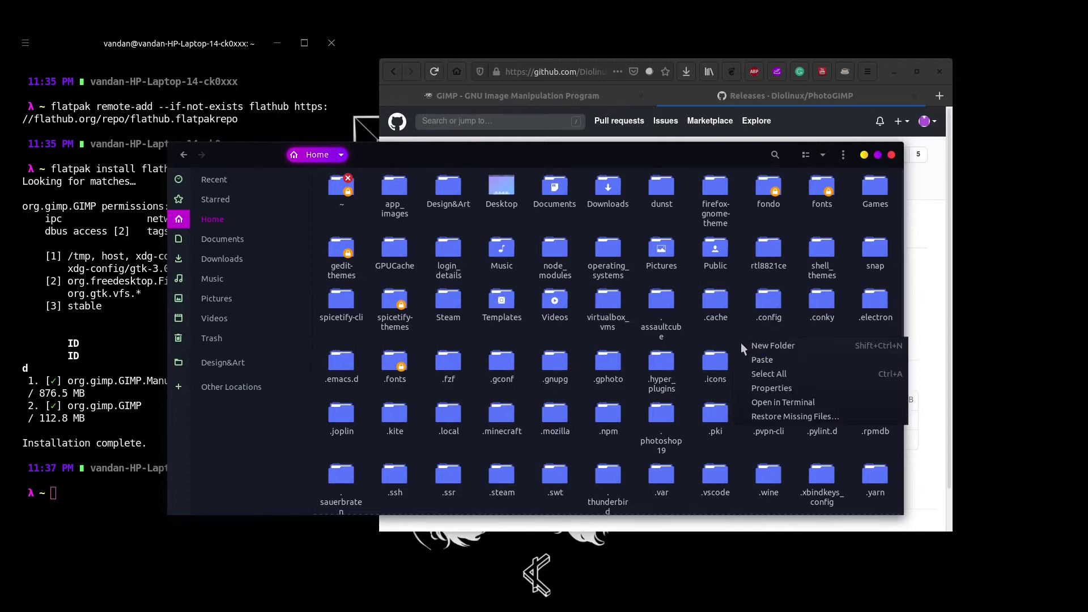
left_click(742, 342)
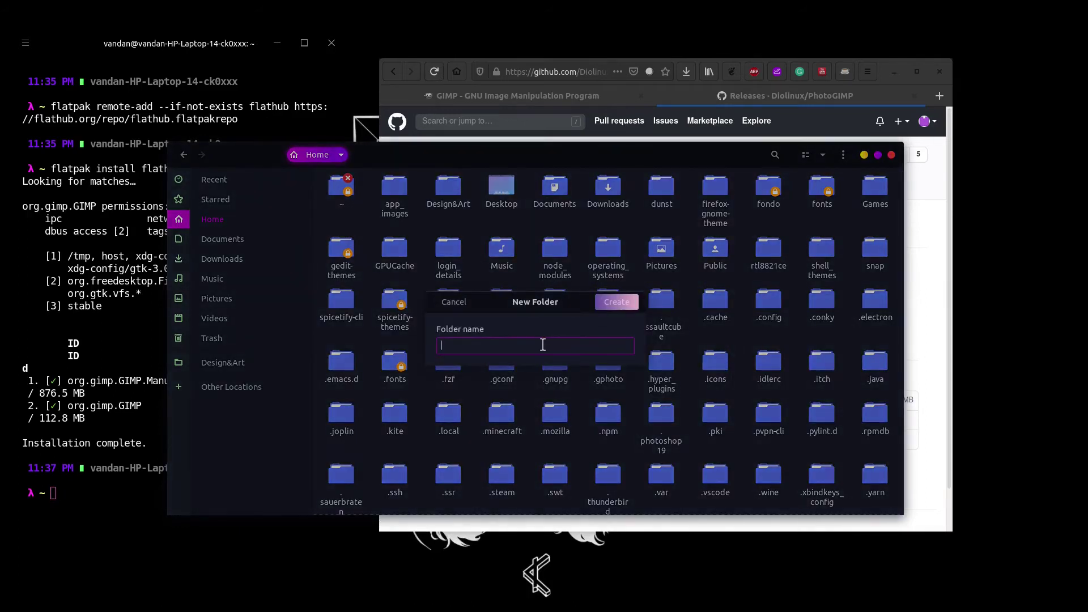
key("Escape")
type(".icons")
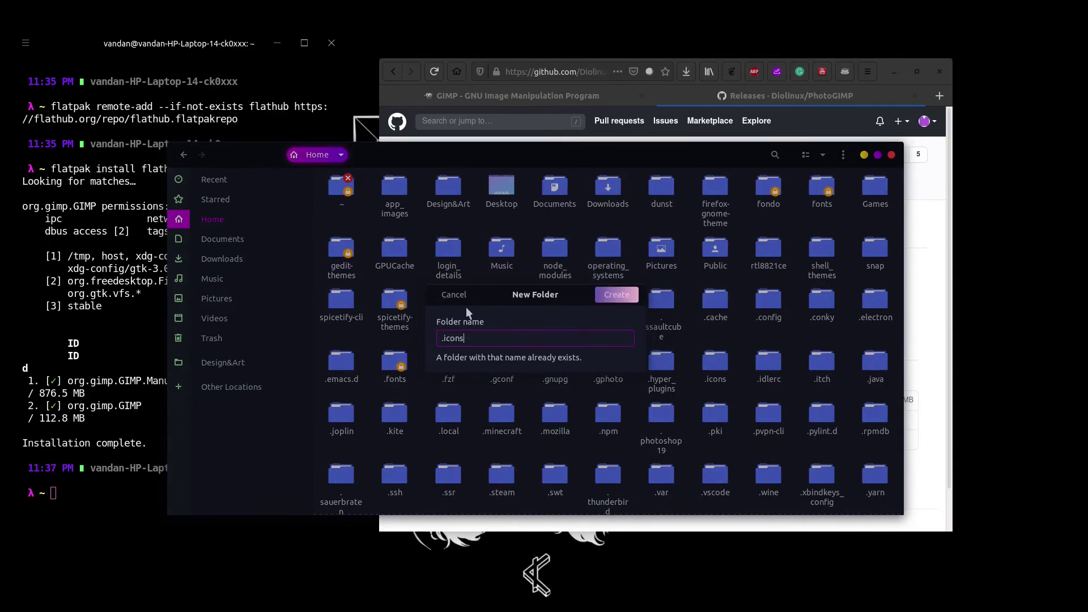
left_click(454, 294)
double_click(715, 362)
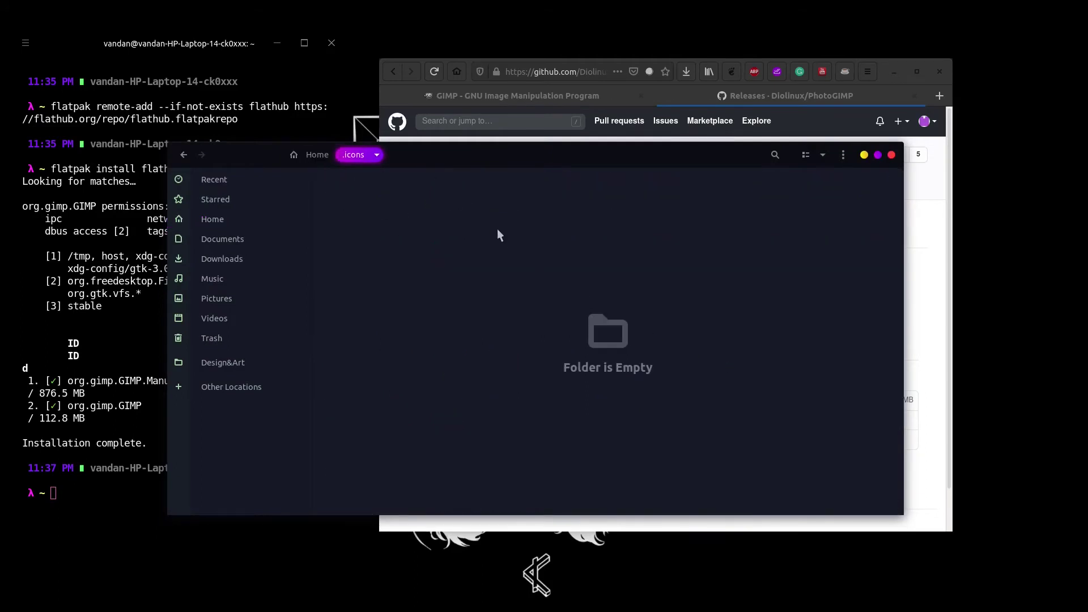
key("ctrl+v")
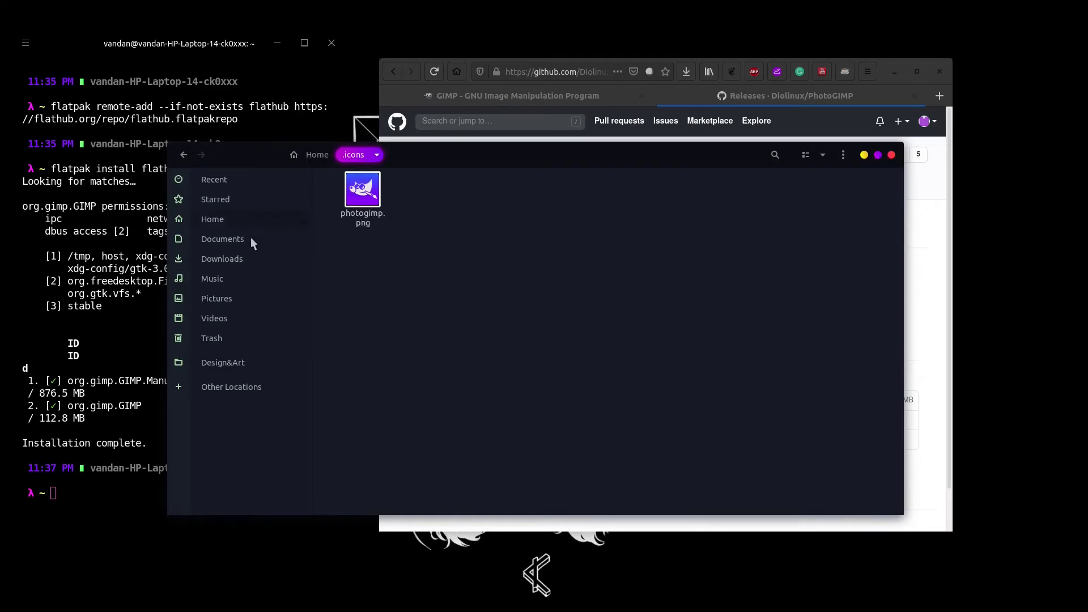
Step: Open the package's .local/share/applications folder inside Downloads
left_click(233, 258)
double_click(371, 204)
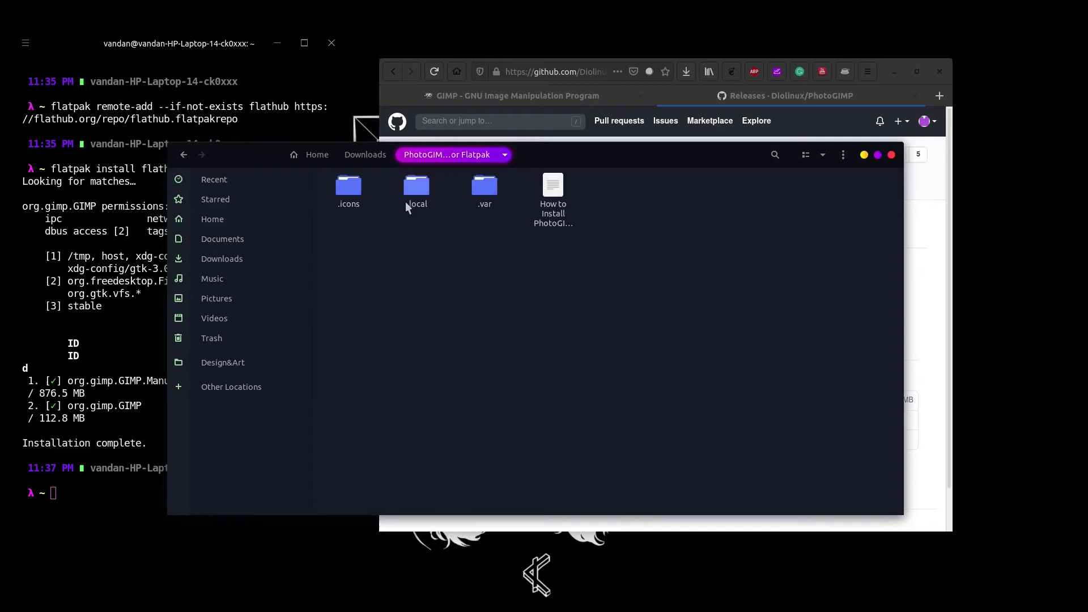
left_click(405, 203)
double_click(426, 198)
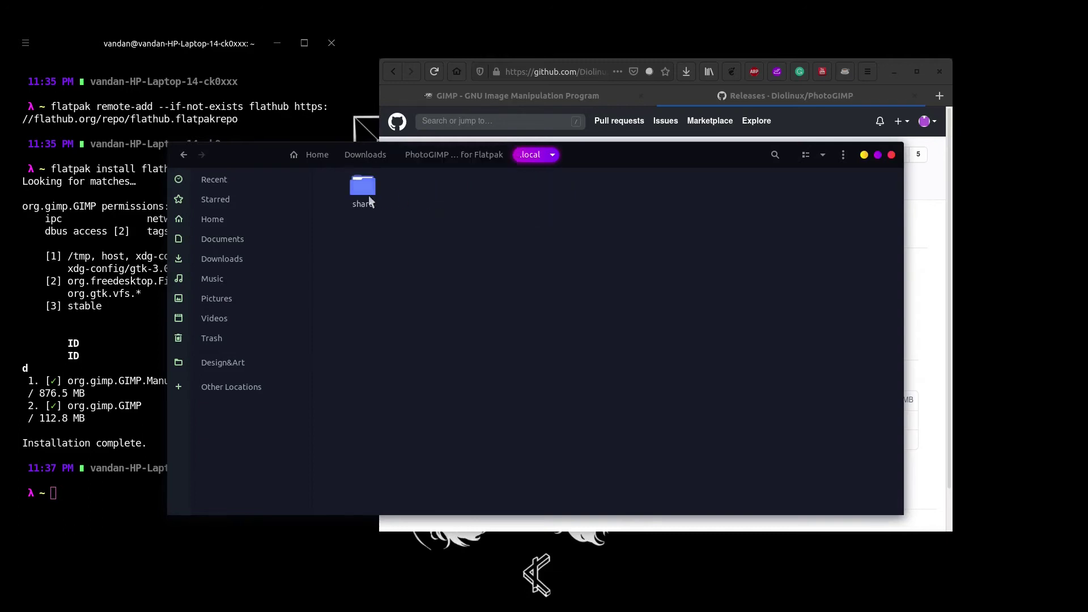
double_click(357, 191)
double_click(358, 192)
Step: Copy org.gimp.GIMP.desktop and return to the home folder
left_click(357, 191)
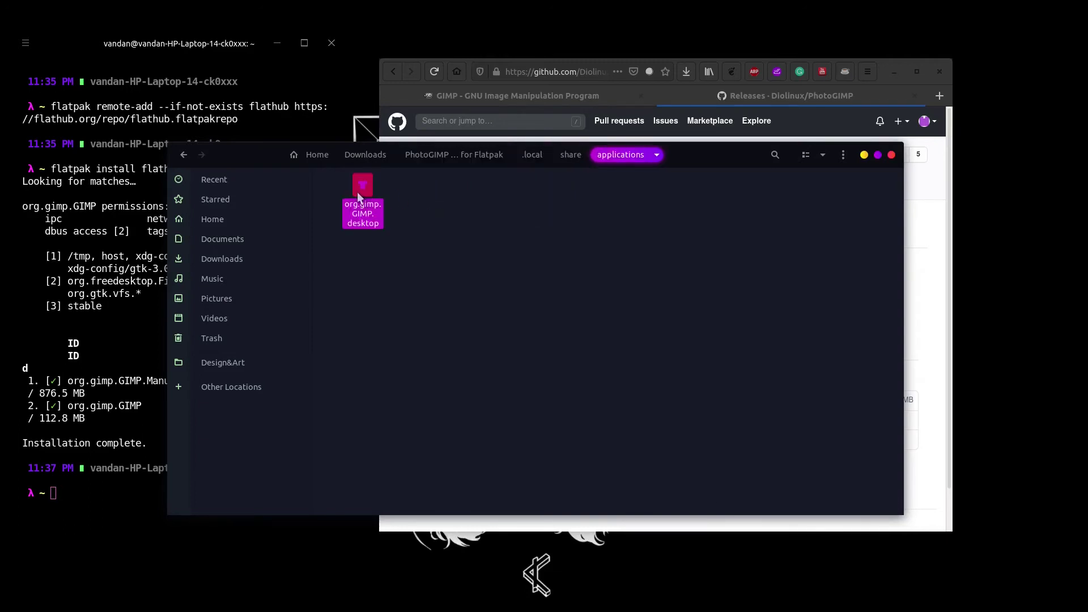
left_click_drag(393, 238, 349, 178)
right_click(349, 178)
left_click(389, 230)
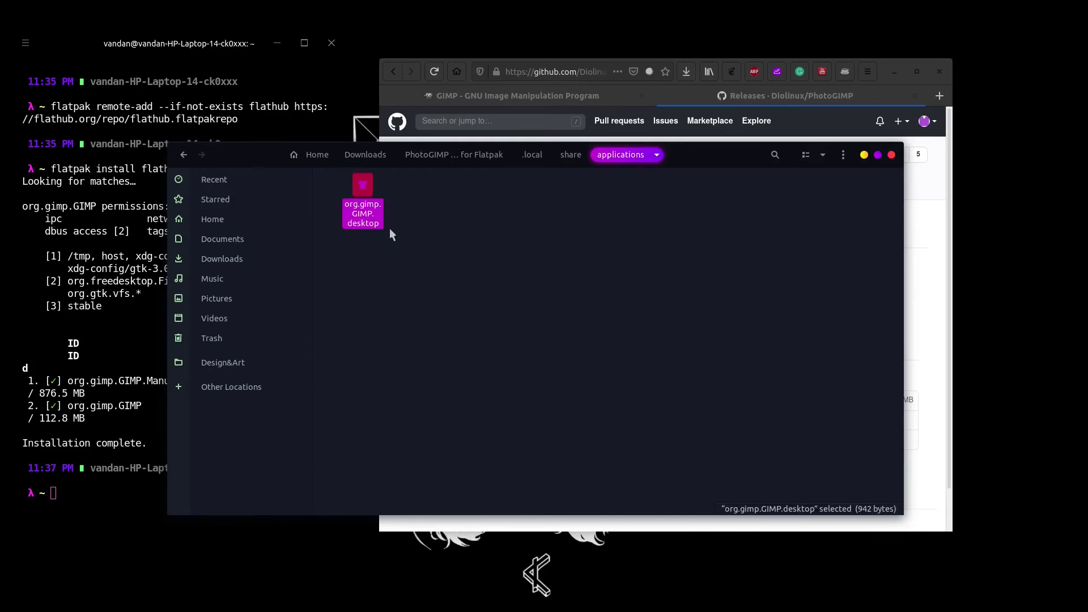
left_click(226, 218)
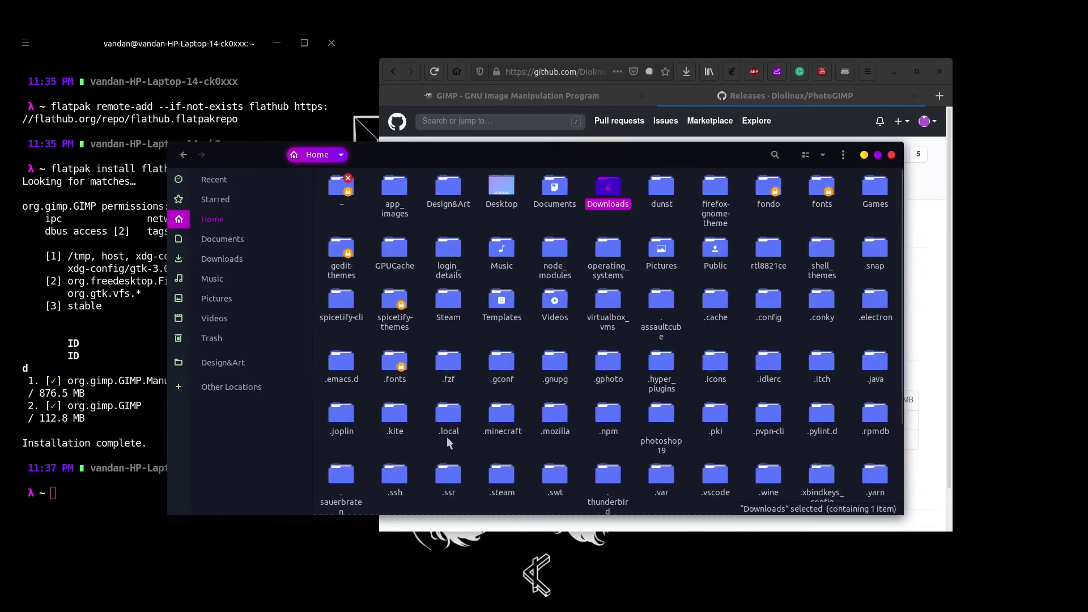
Step: Start a new '.local' folder in home, then cancel because it already exists
left_click(447, 418)
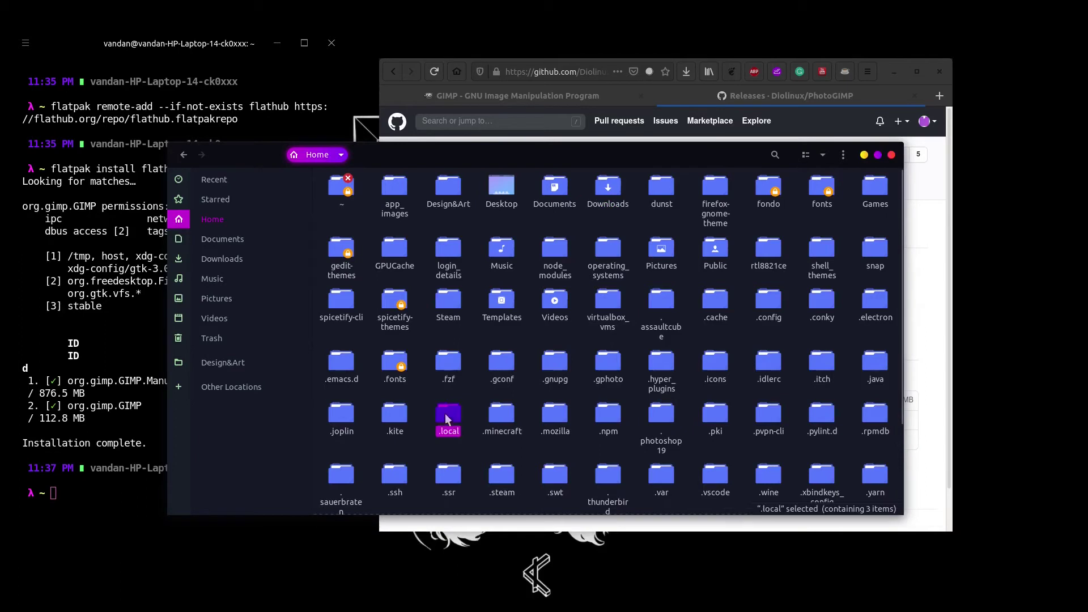
right_click(486, 407)
key("Escape")
key("ctrl+shift+n")
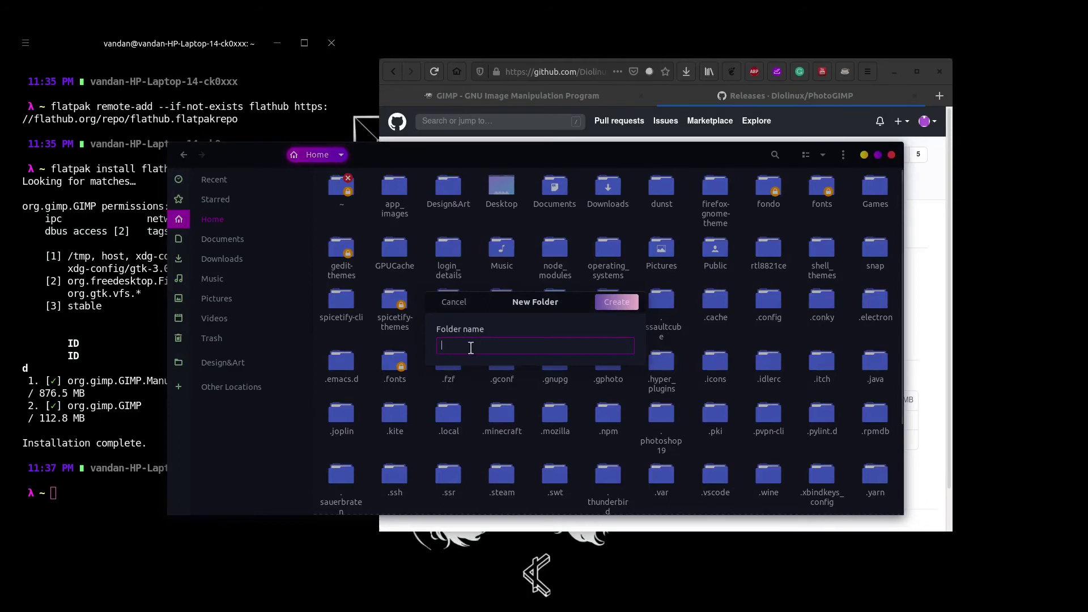
type(".local")
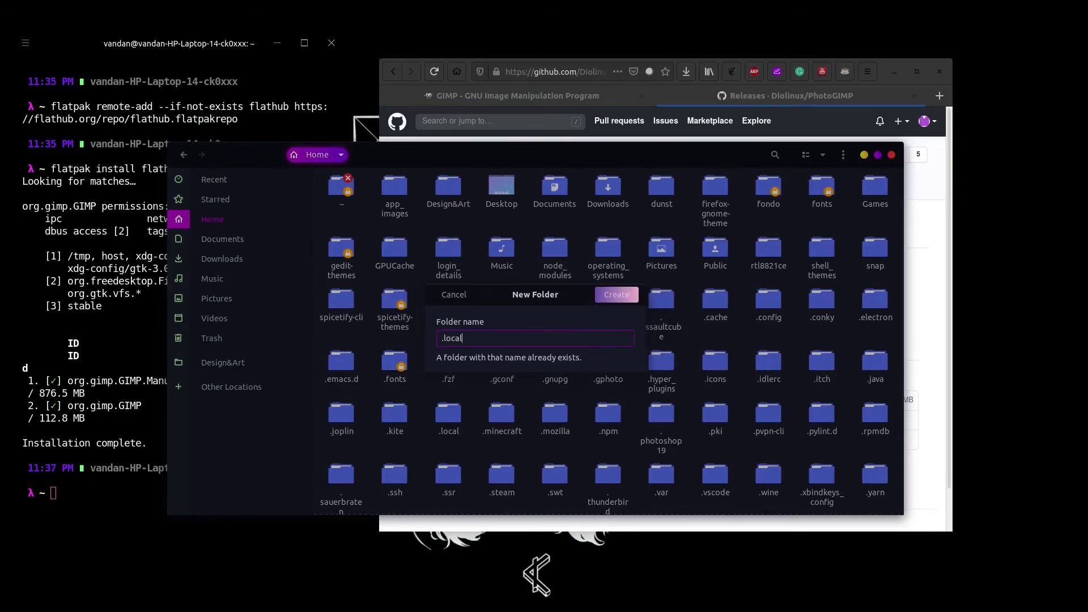
key("Escape")
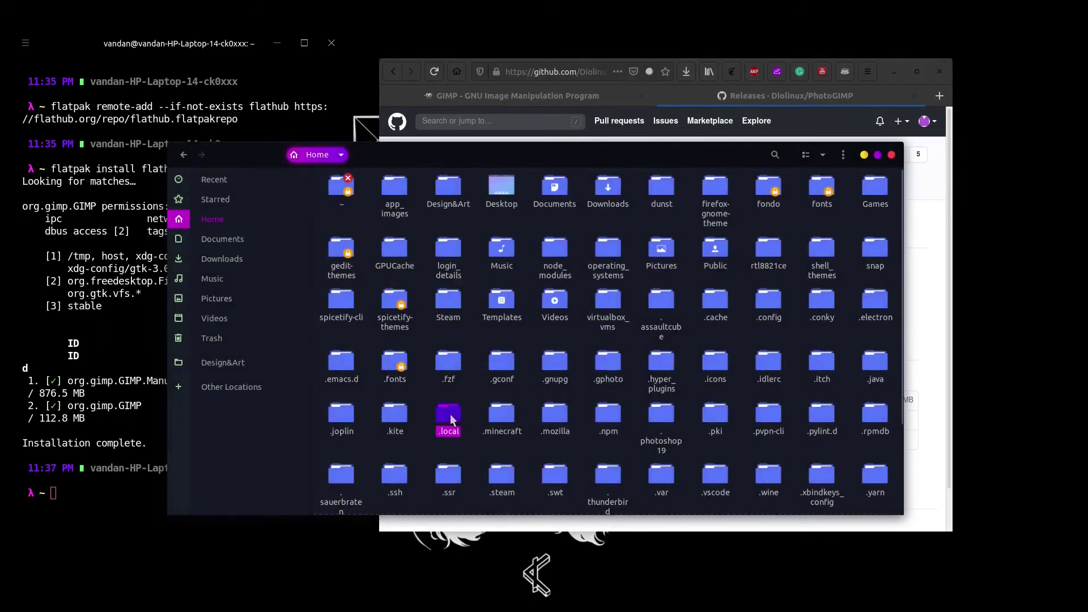
Step: Paste org.gimp.GIMP.desktop into ~/.local/share/applications and return to Downloads
double_click(448, 415)
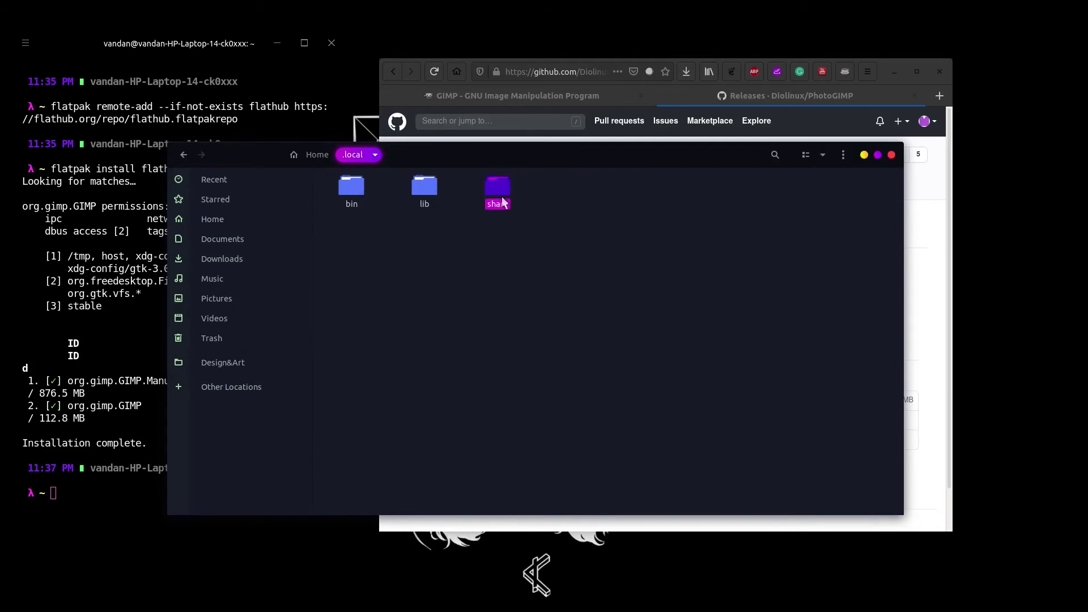
double_click(498, 193)
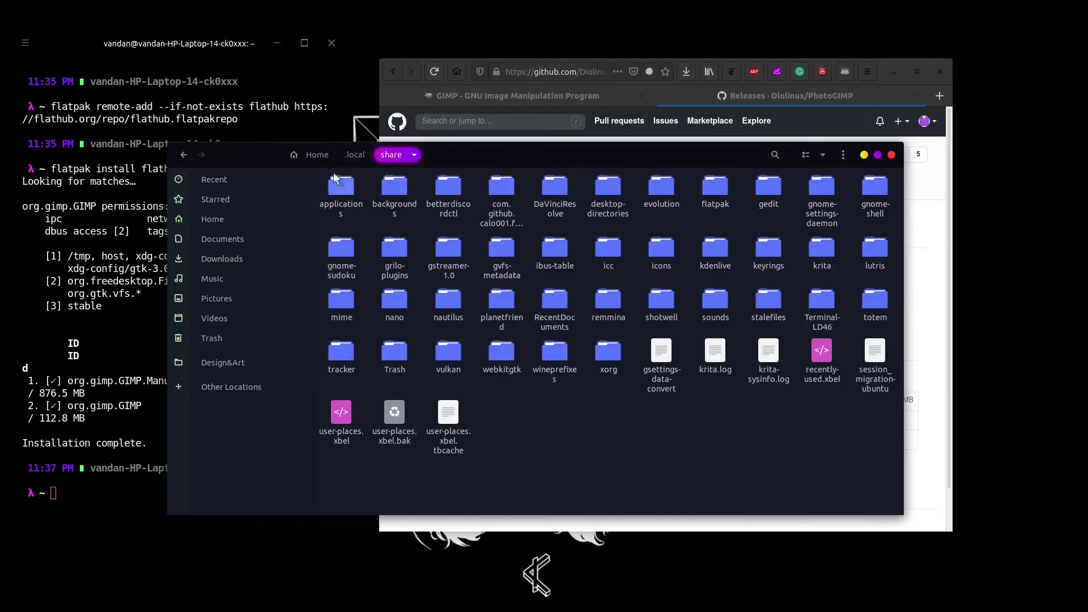
double_click(336, 180)
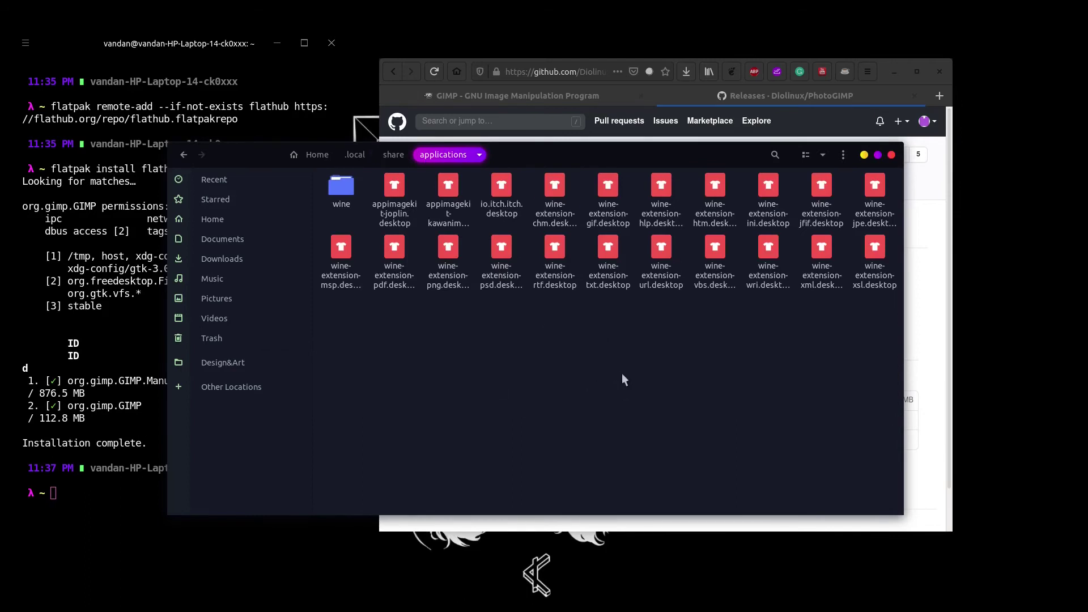
key("ctrl+v")
left_click(576, 202)
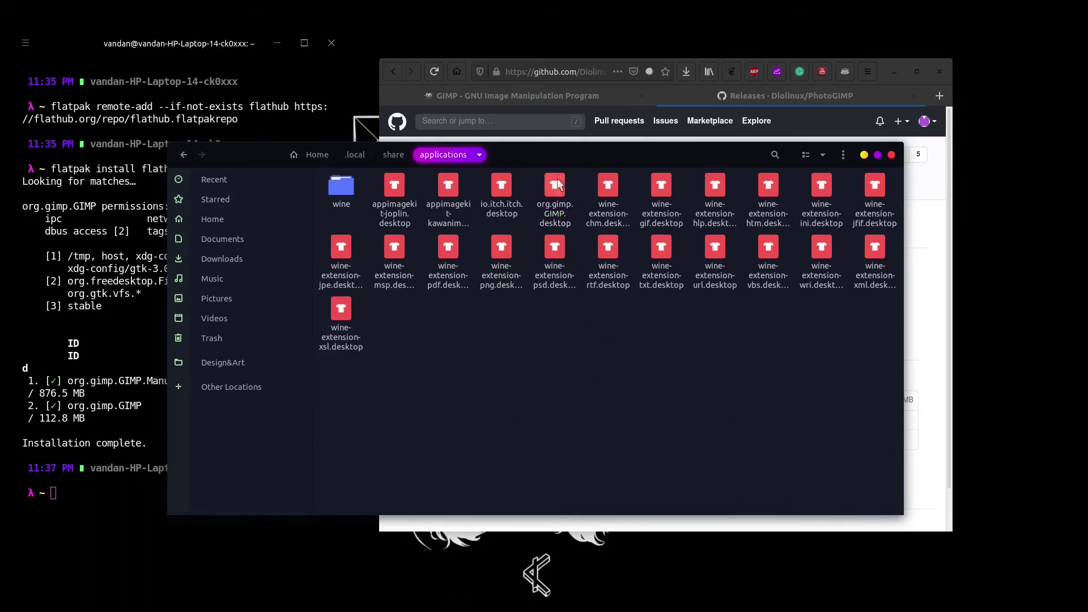
left_click(277, 256)
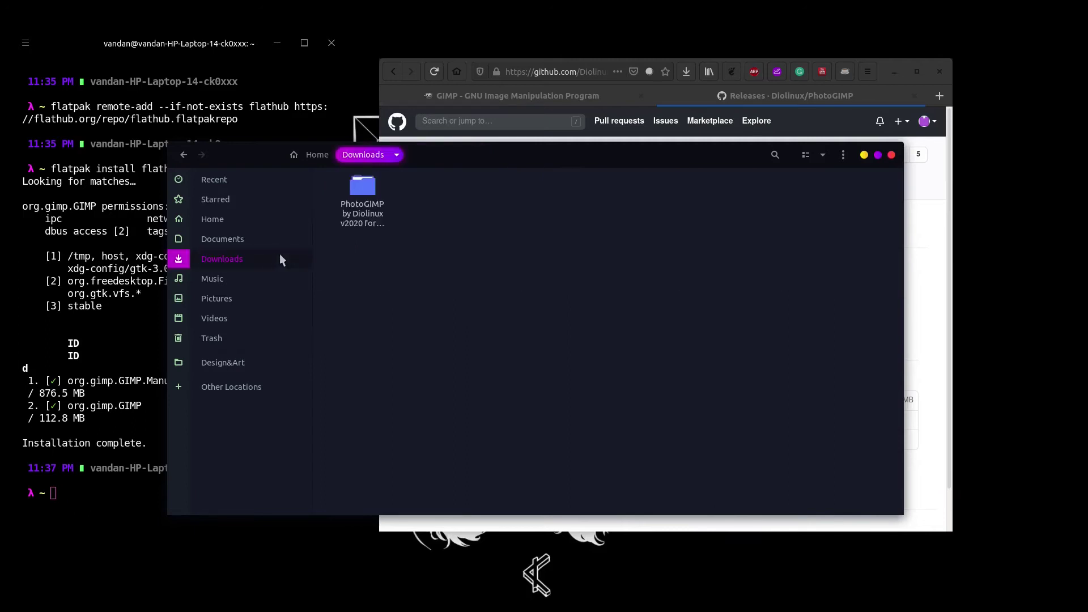
Step: Copy the org.gimp.GIMP folder from PhotoGIMP/.var/app, then go to the home folder
left_click(367, 215)
double_click(367, 215)
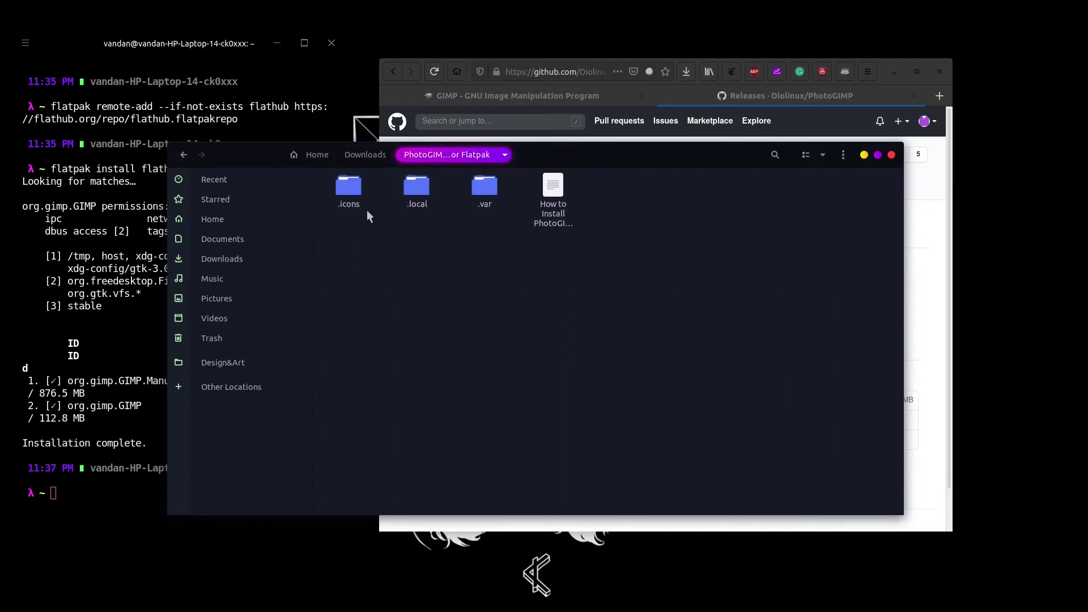
left_click(485, 207)
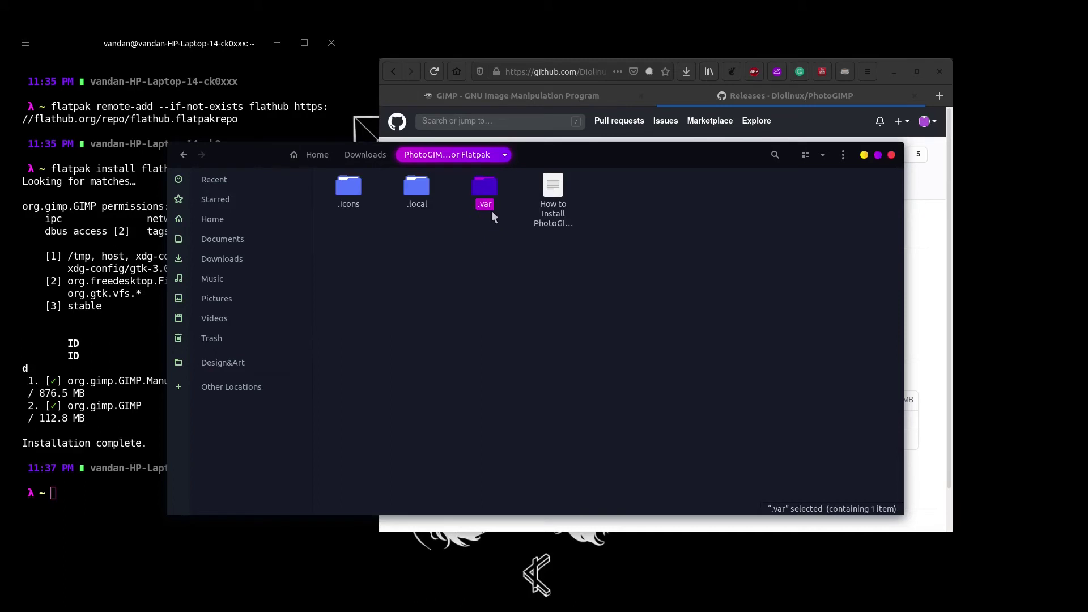
double_click(484, 196)
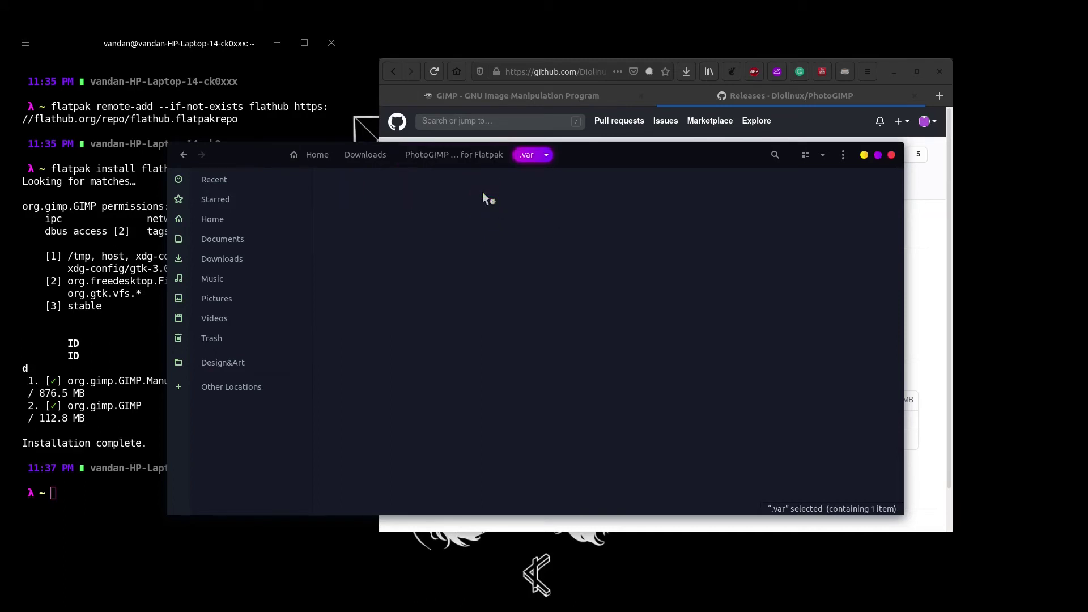
double_click(372, 186)
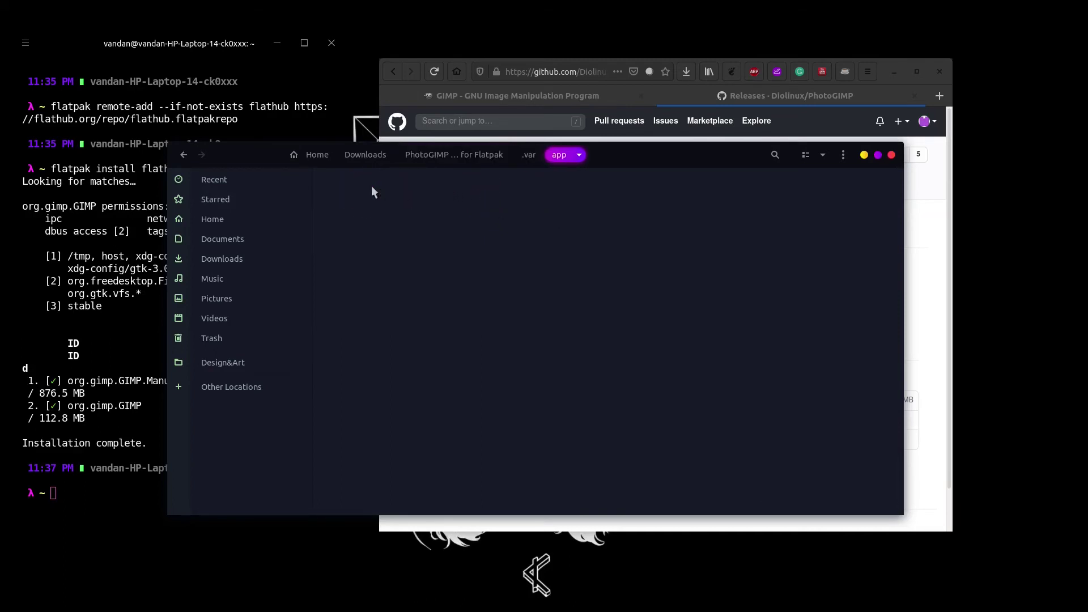
left_click_drag(383, 229, 331, 169)
right_click(367, 187)
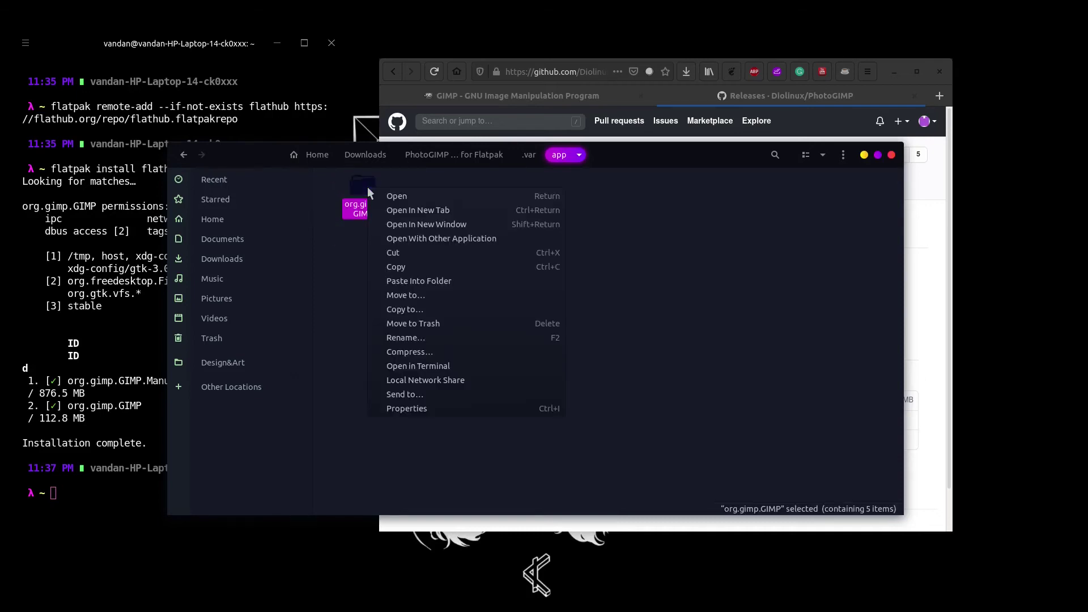
left_click(401, 266)
left_click(401, 265)
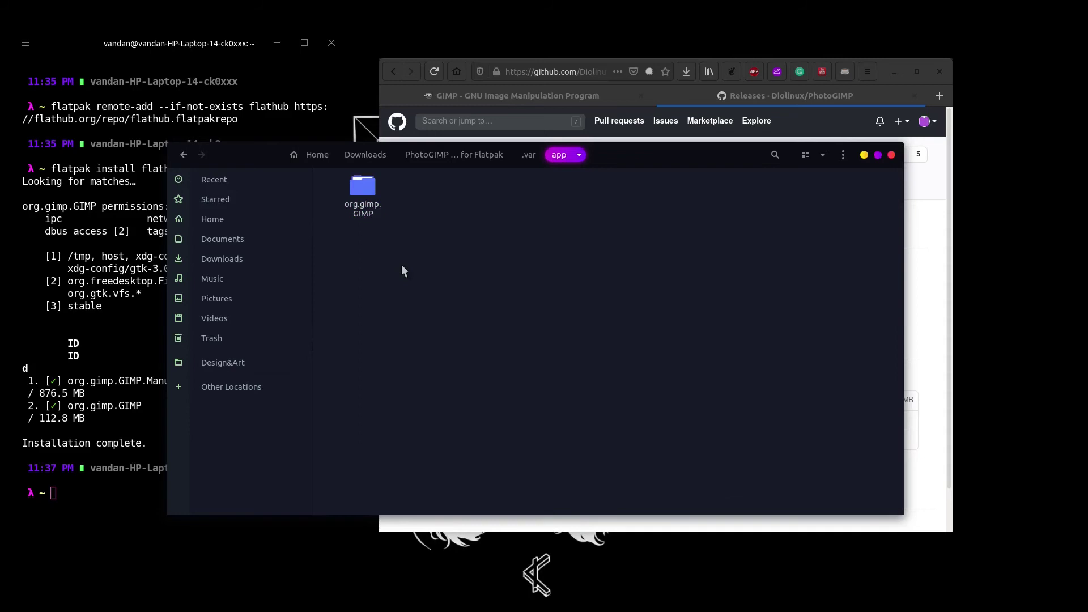
left_click(214, 222)
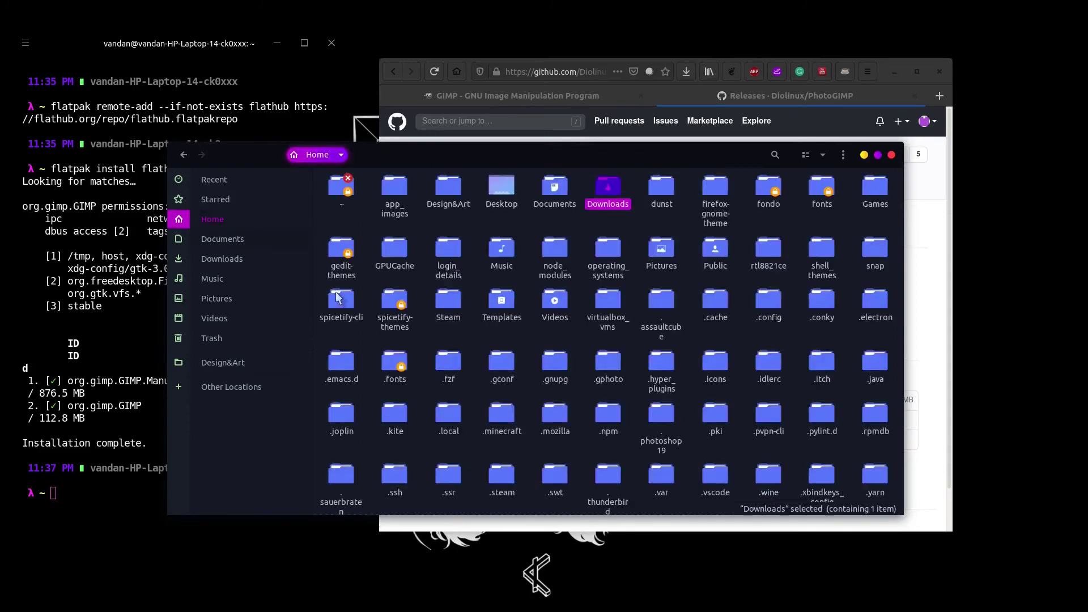
Step: Begin a new '.var' folder in home, then cancel since it already exists
left_click(662, 491)
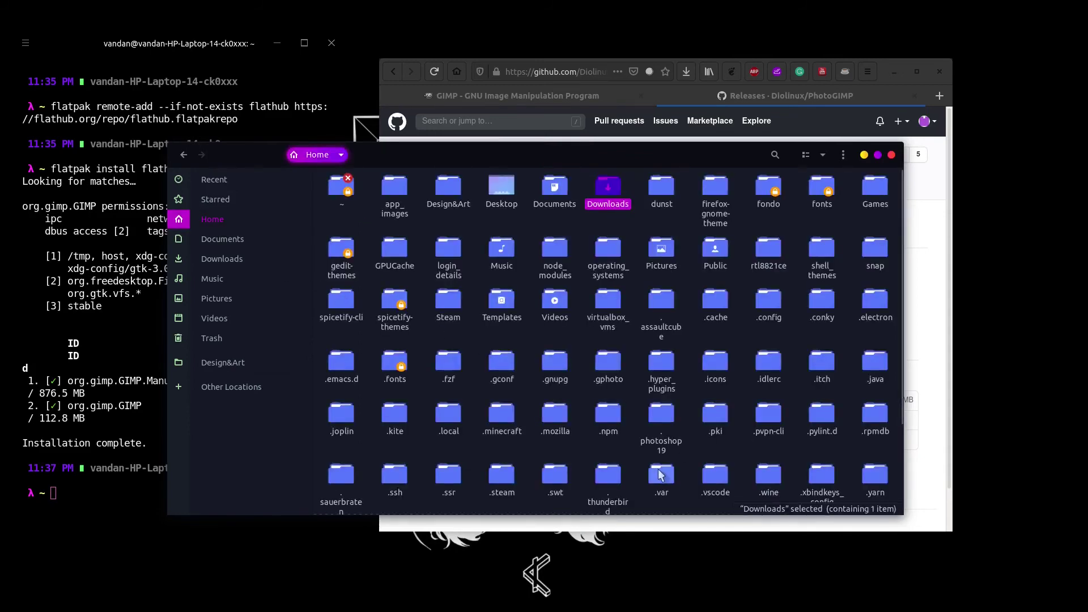
right_click(682, 492)
left_click(709, 484)
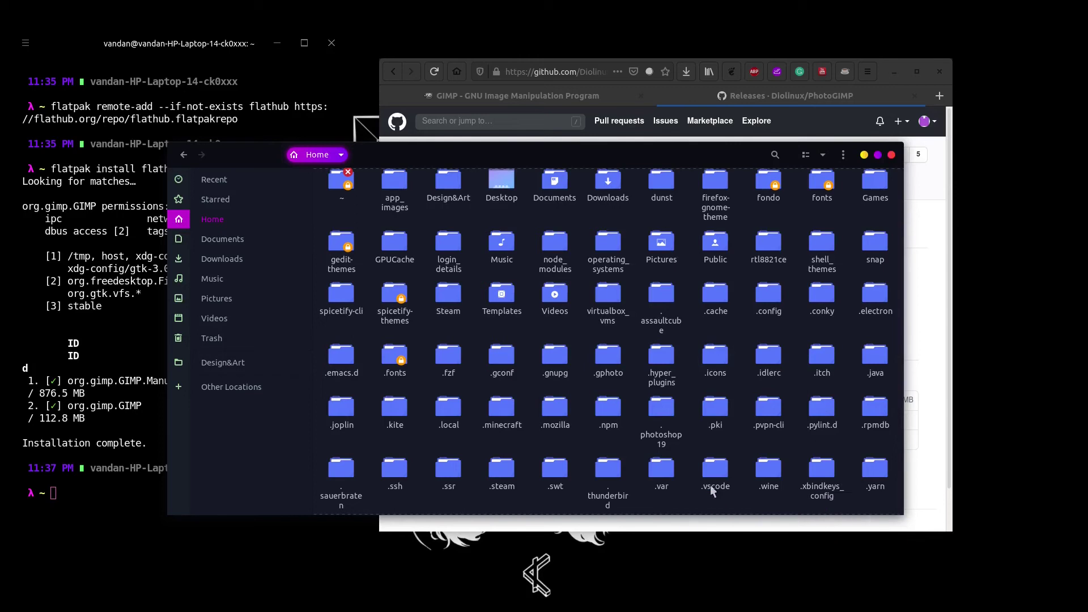
type(".var")
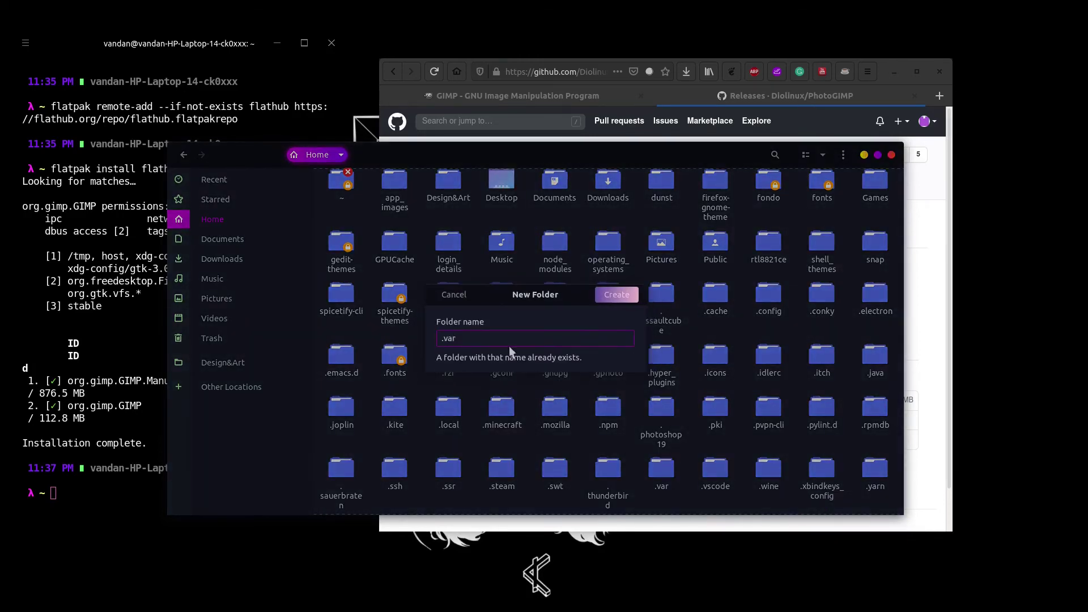
key("Escape")
Step: Paste the org.gimp.GIMP folder into the empty ~/.var/app folder
double_click(662, 470)
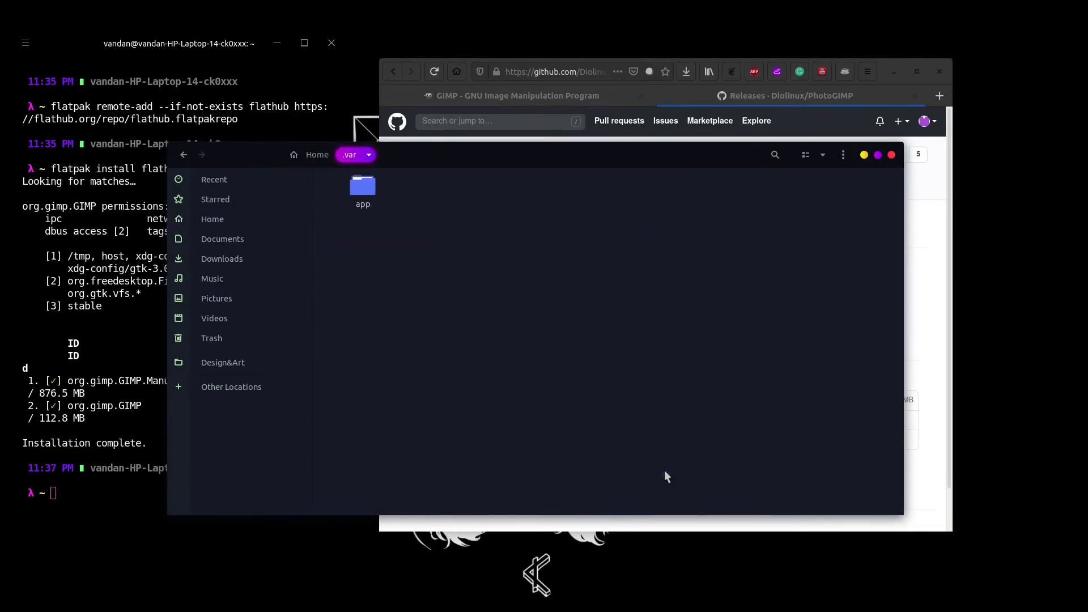
double_click(363, 187)
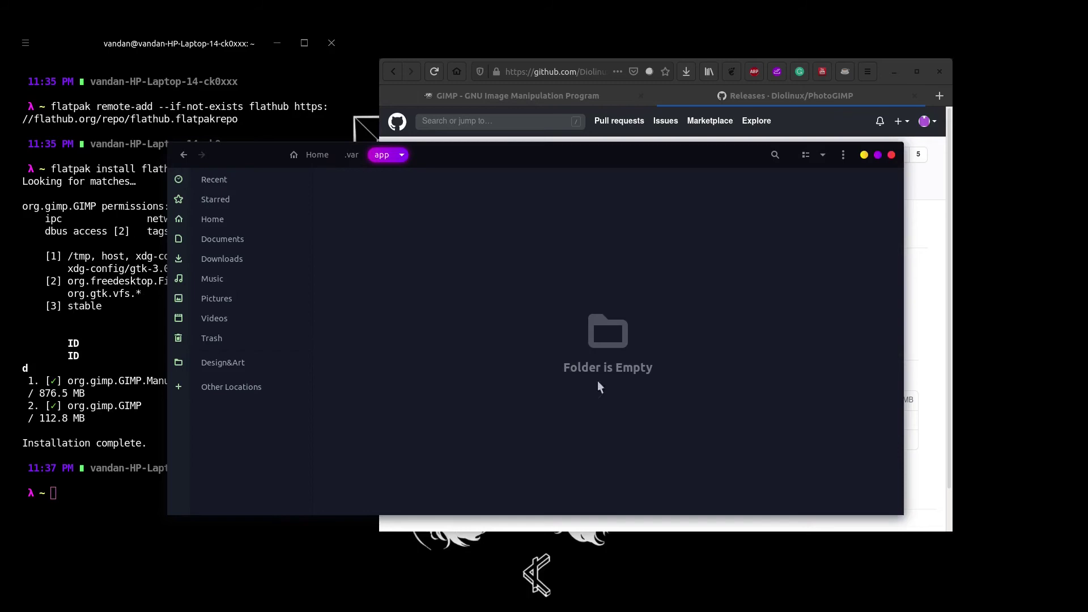
right_click(504, 232)
left_click(525, 248)
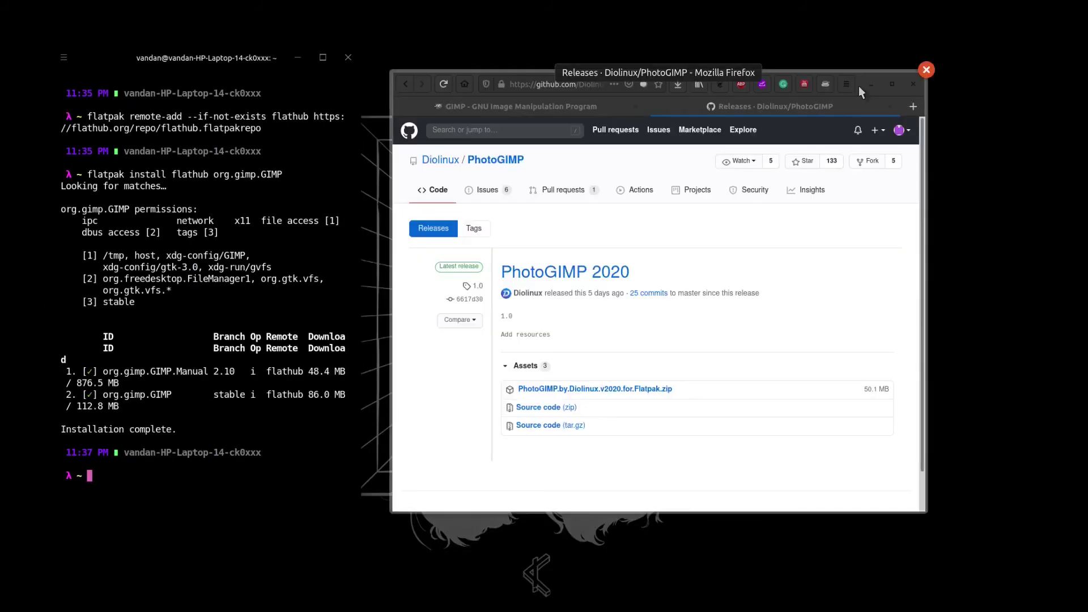
Step: Leave the window overview and close Firefox's Pasteboard tab, revealing the PhotoGIMP-styled GIMP
key("Escape")
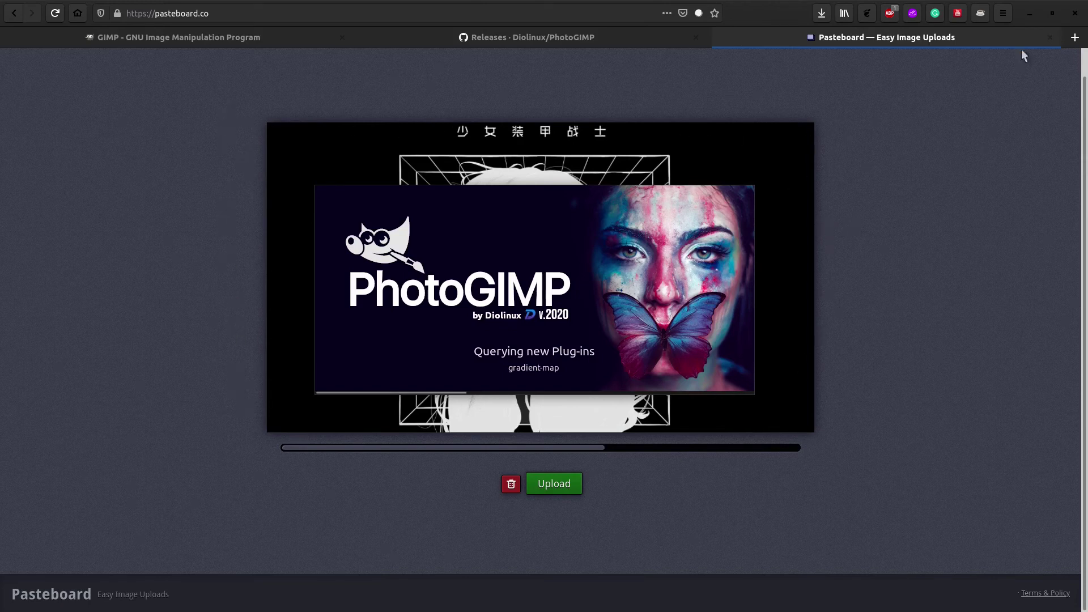
left_click(1048, 37)
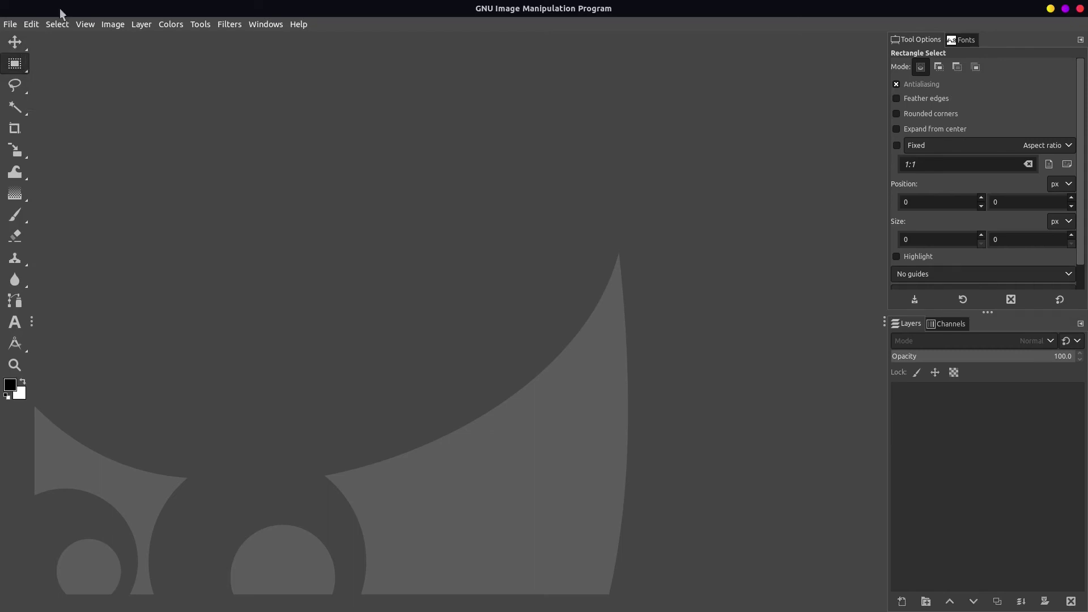
Step: Set GIMP's Icon Theme preference to a Small custom icon size and confirm
left_click(32, 25)
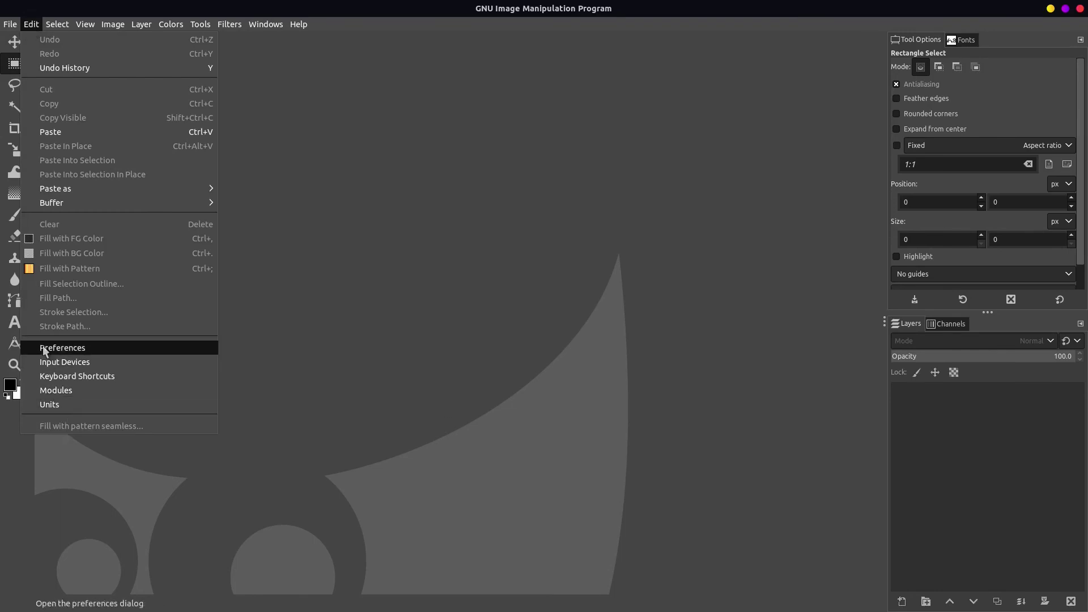
left_click(85, 349)
left_click_drag(777, 146, 518, 148)
left_click(306, 290)
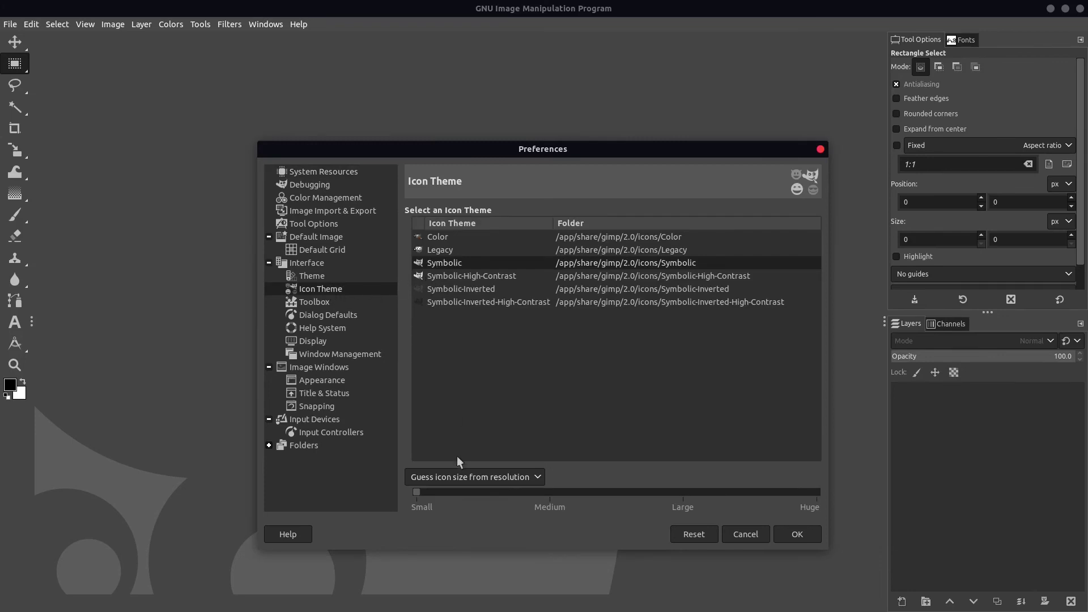
left_click(532, 477)
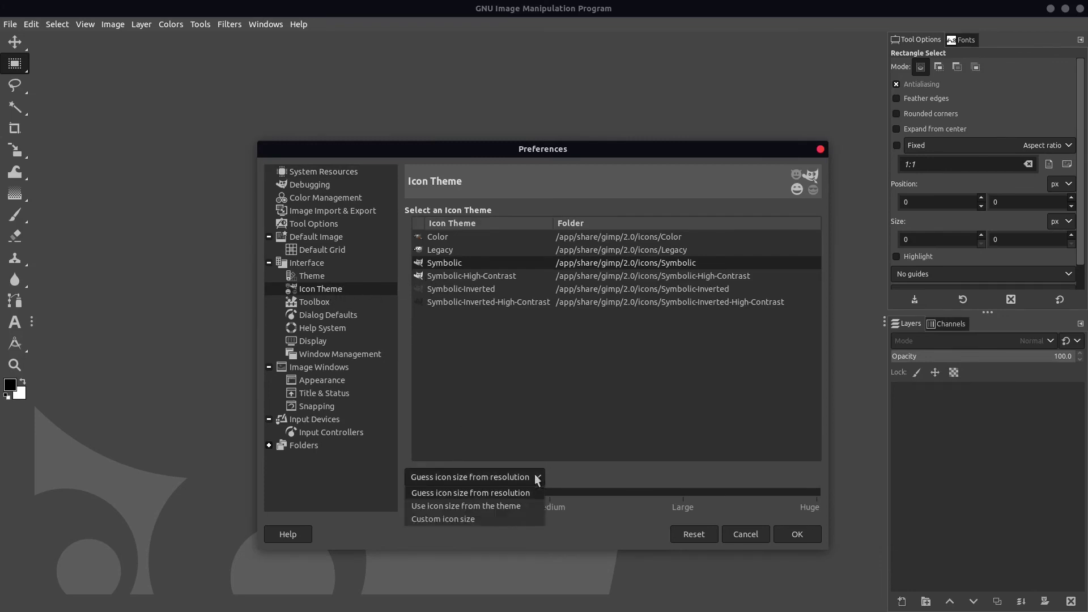
left_click(427, 517)
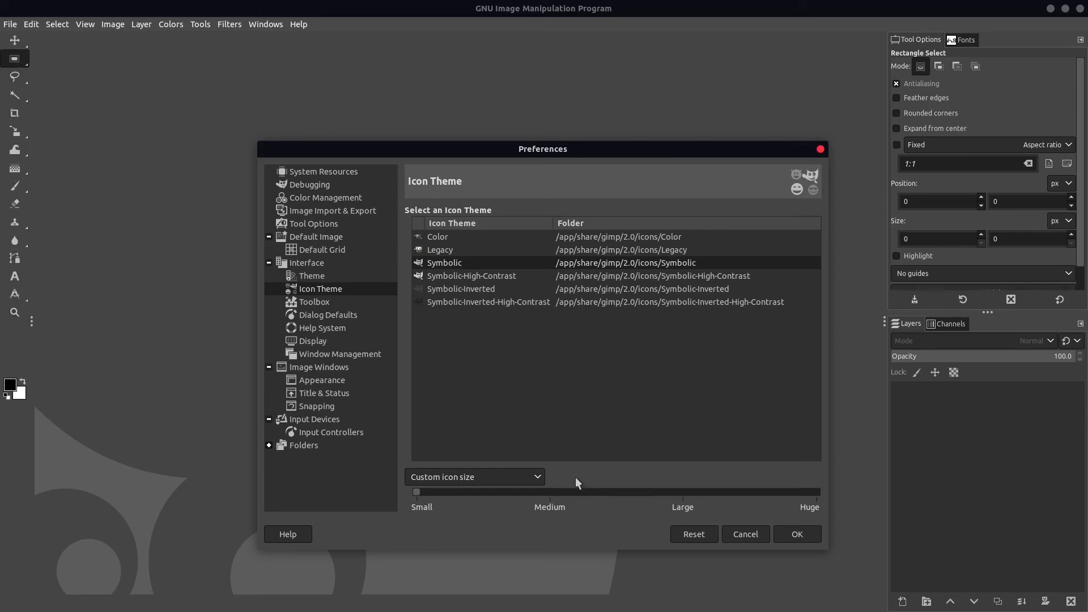
left_click(797, 534)
left_click(10, 24)
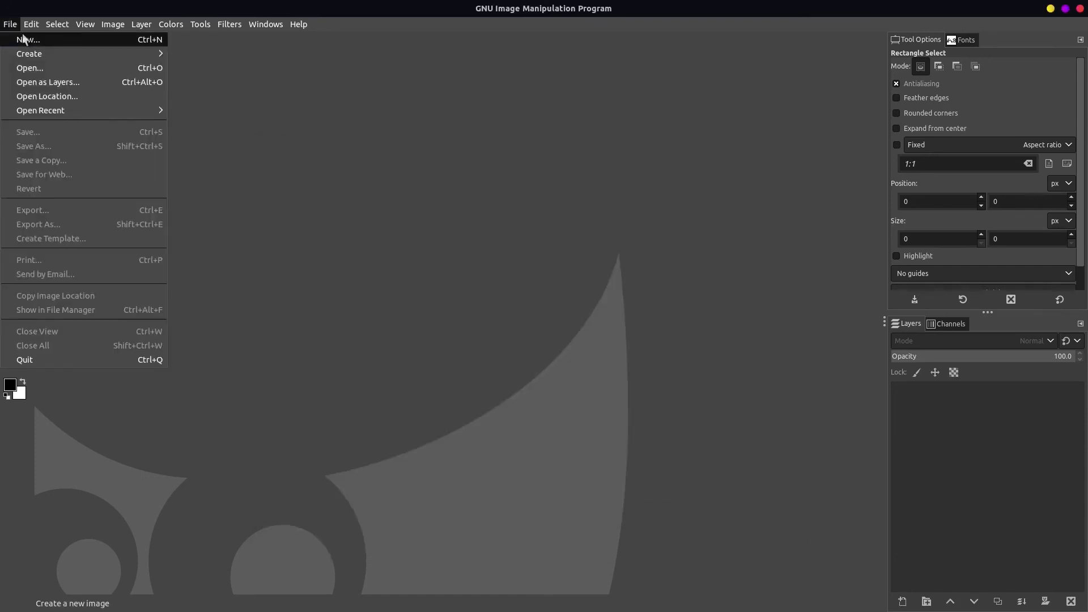
Step: Create a blank 1280x720 image and turn off View > Show Rulers
left_click(23, 39)
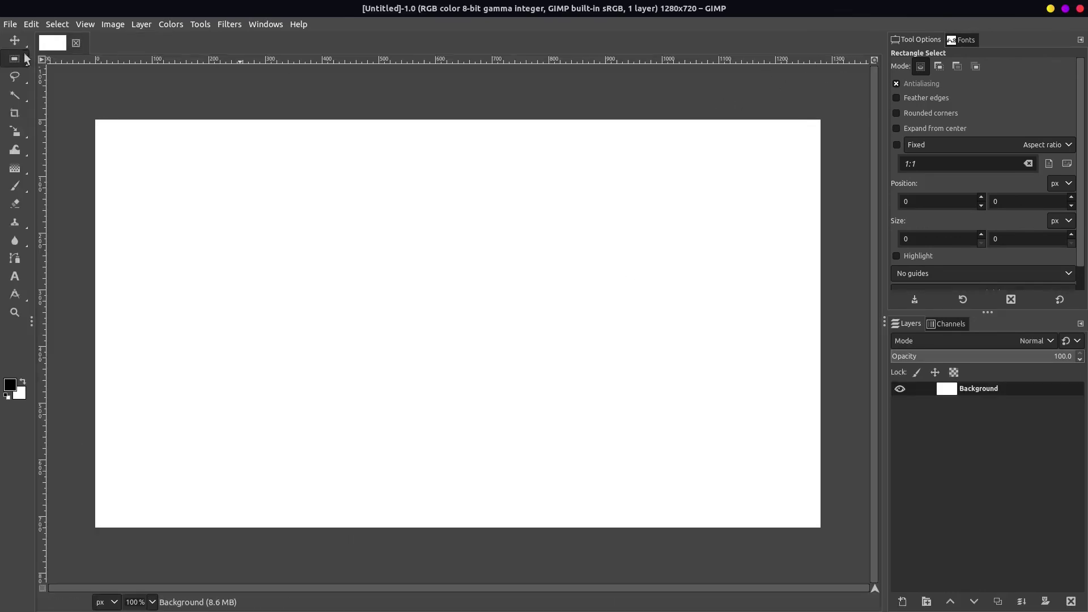
left_click(86, 24)
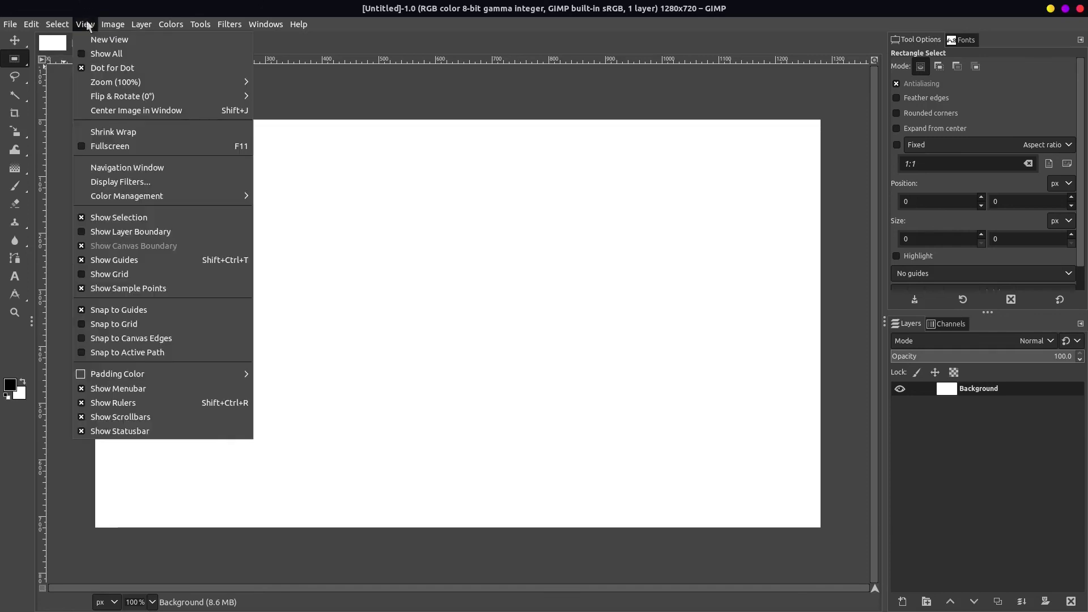
left_click(82, 403)
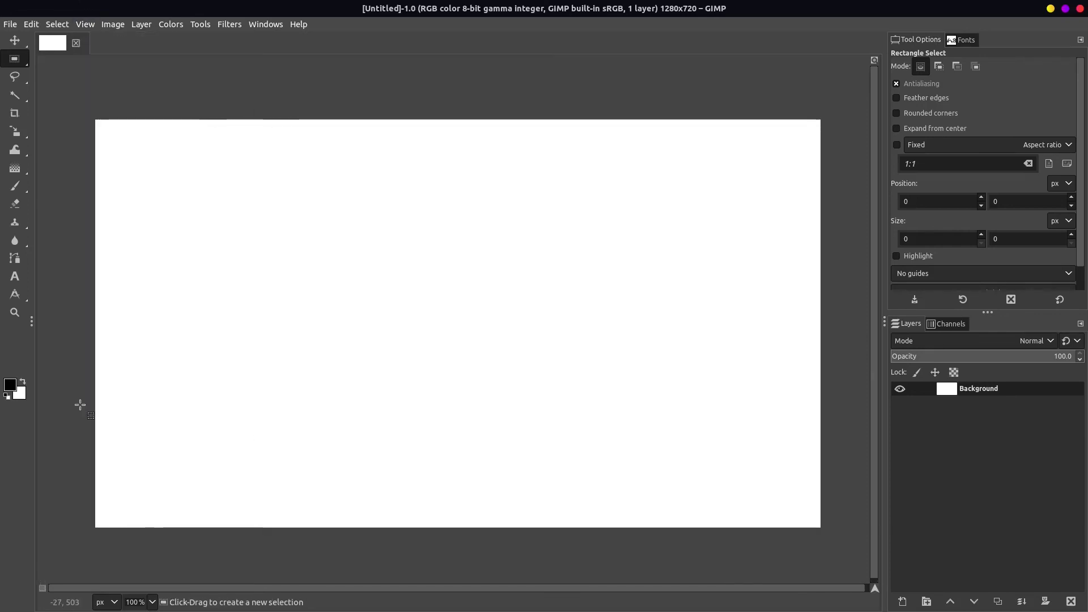
Step: Select the Move tool and switch it from moving layers to moving paths
key("m")
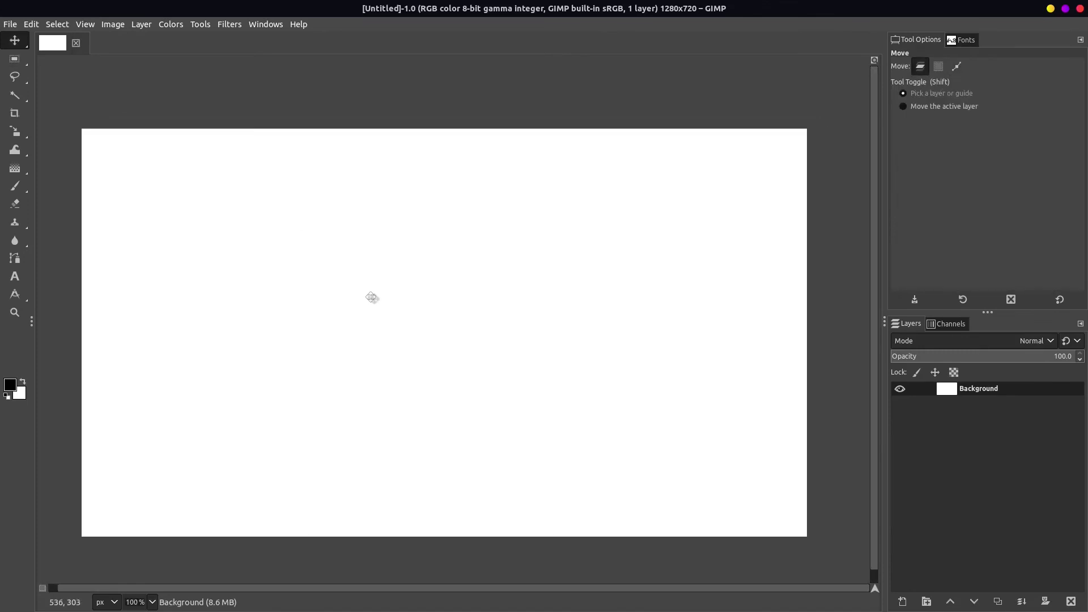
scroll(371, 298, "down", 2)
key("shift+alt")
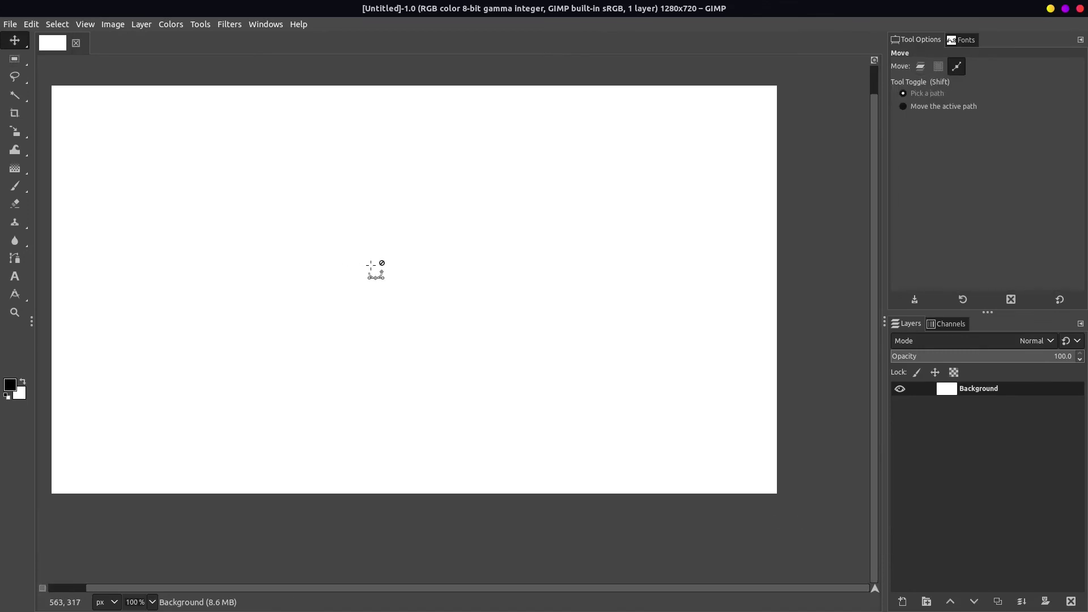
scroll(354, 270, "up", 2)
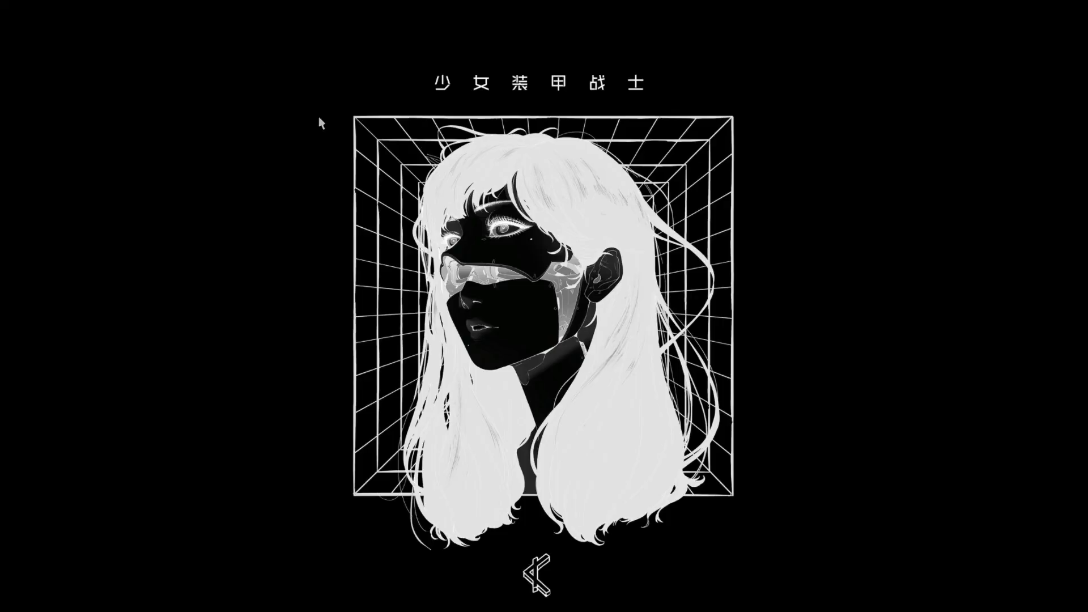